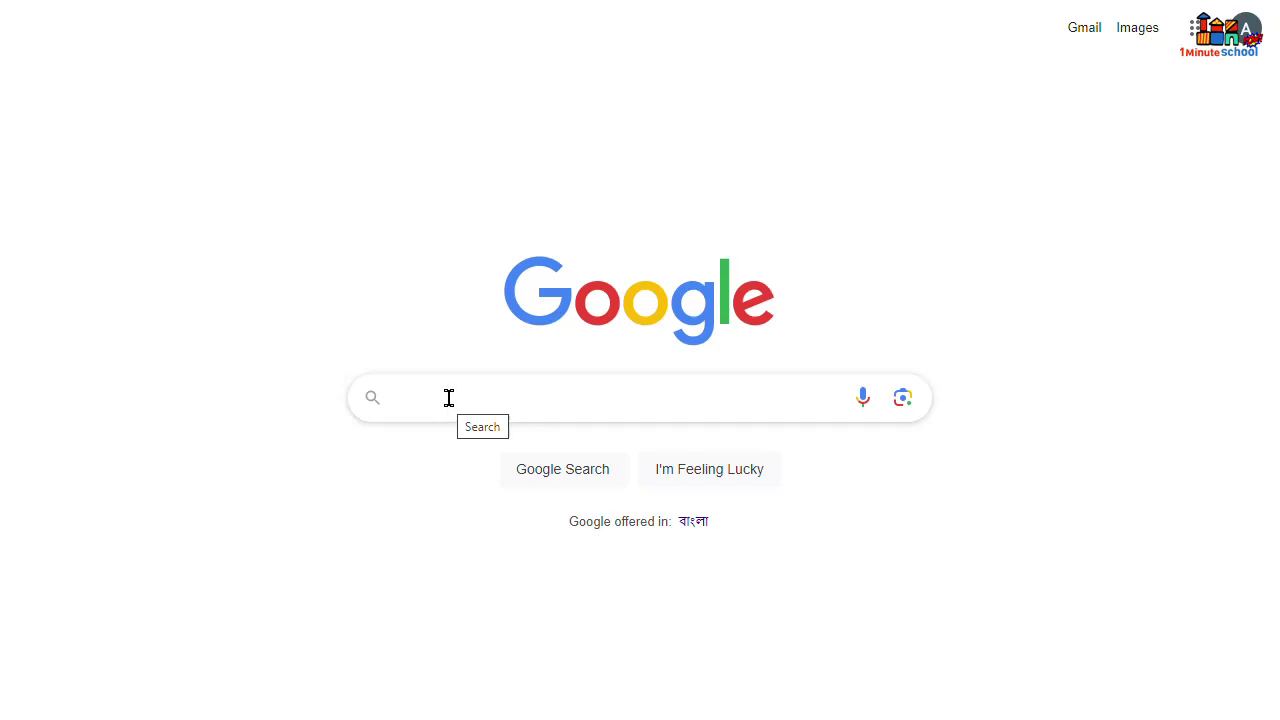
Step: Search Google for "blogger", open Blogger.com from the results and start creating a new blog
click(448, 398)
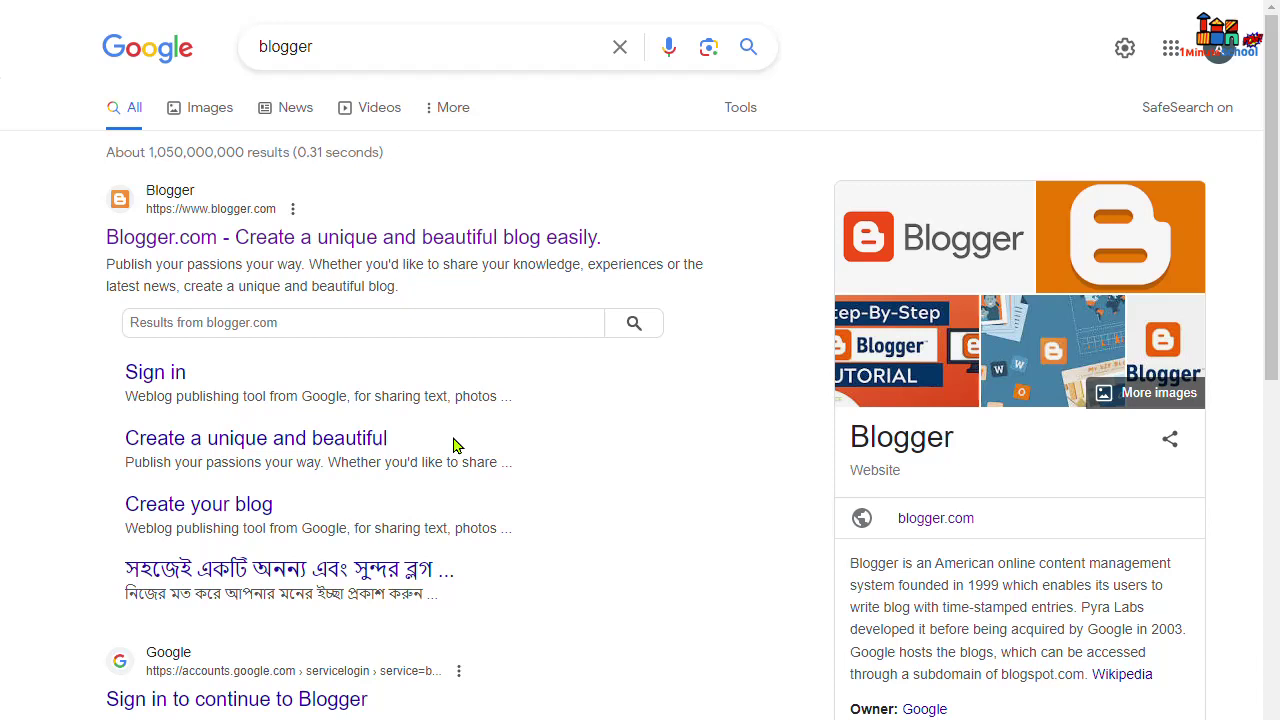
click(210, 237)
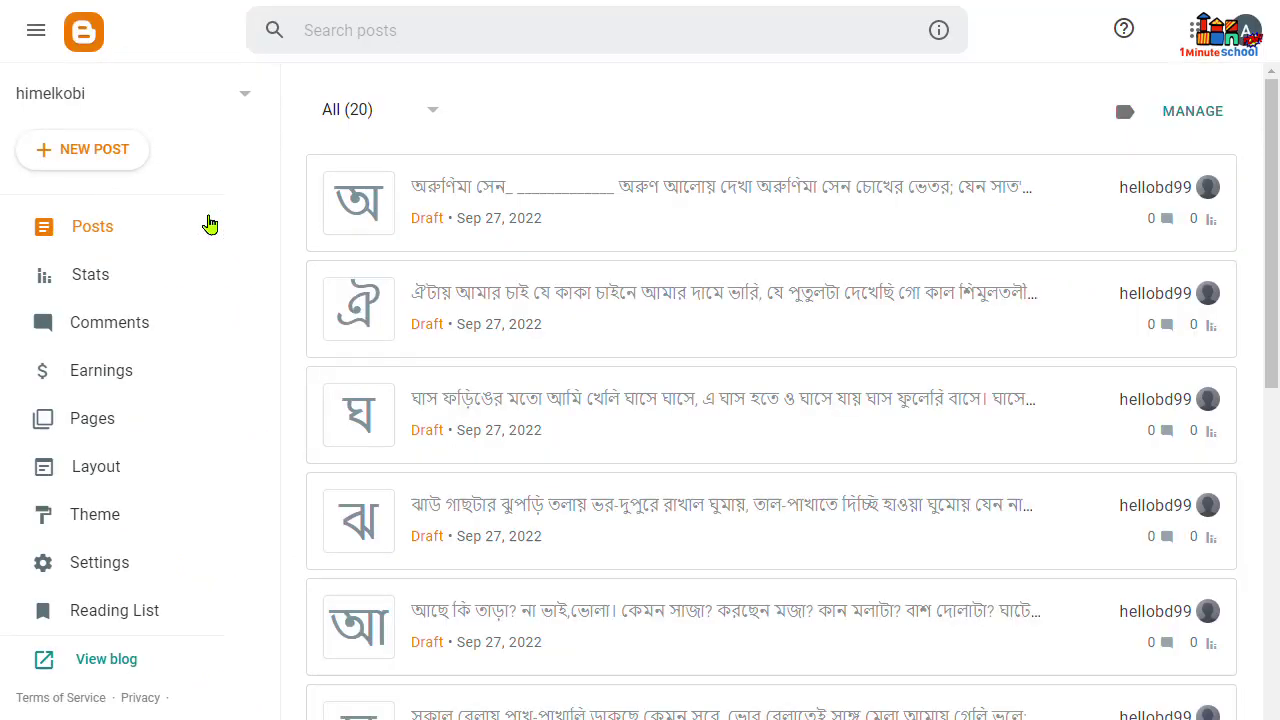
click(184, 115)
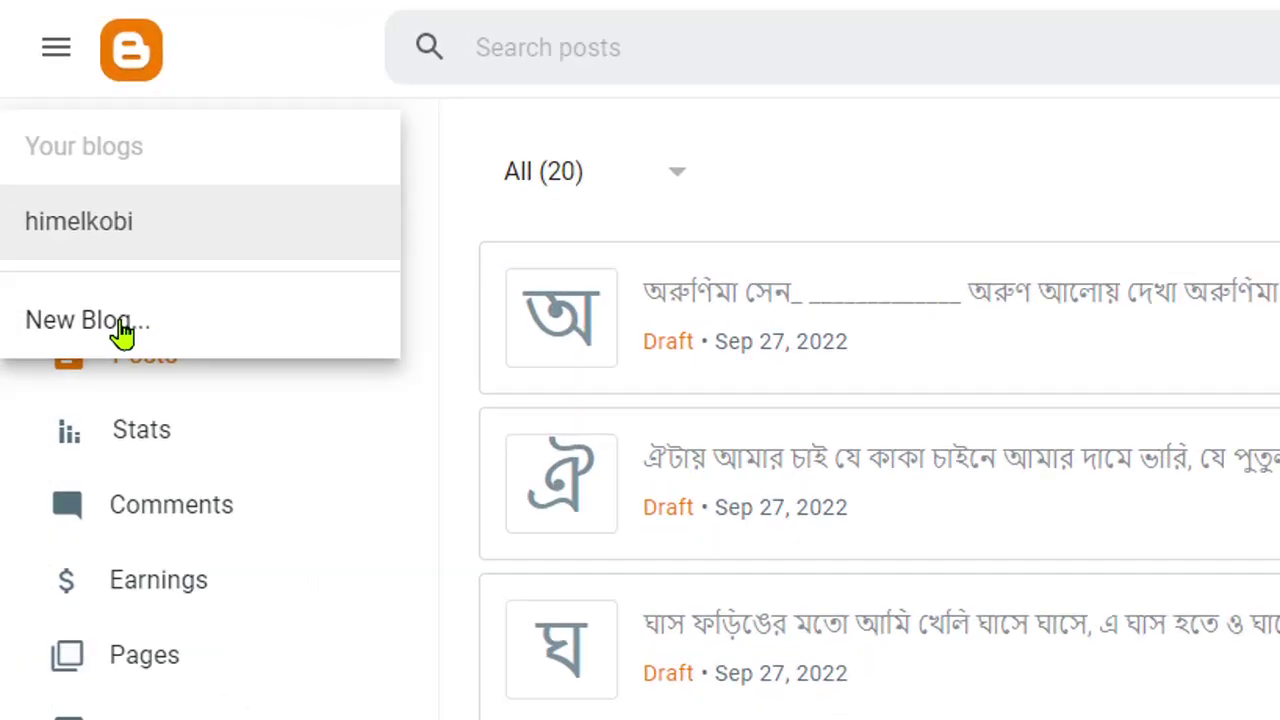
click(118, 322)
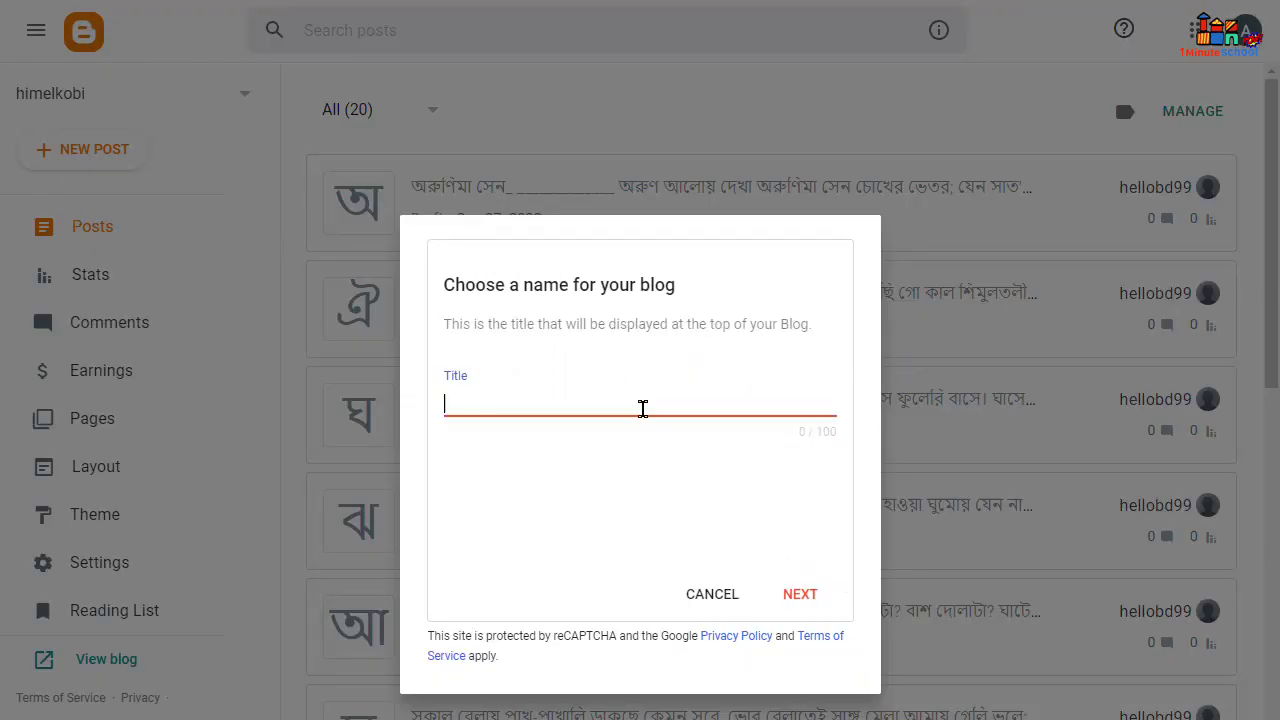
Step: Enter "demo indian blogger tips" as the title of the new blog
click(498, 399)
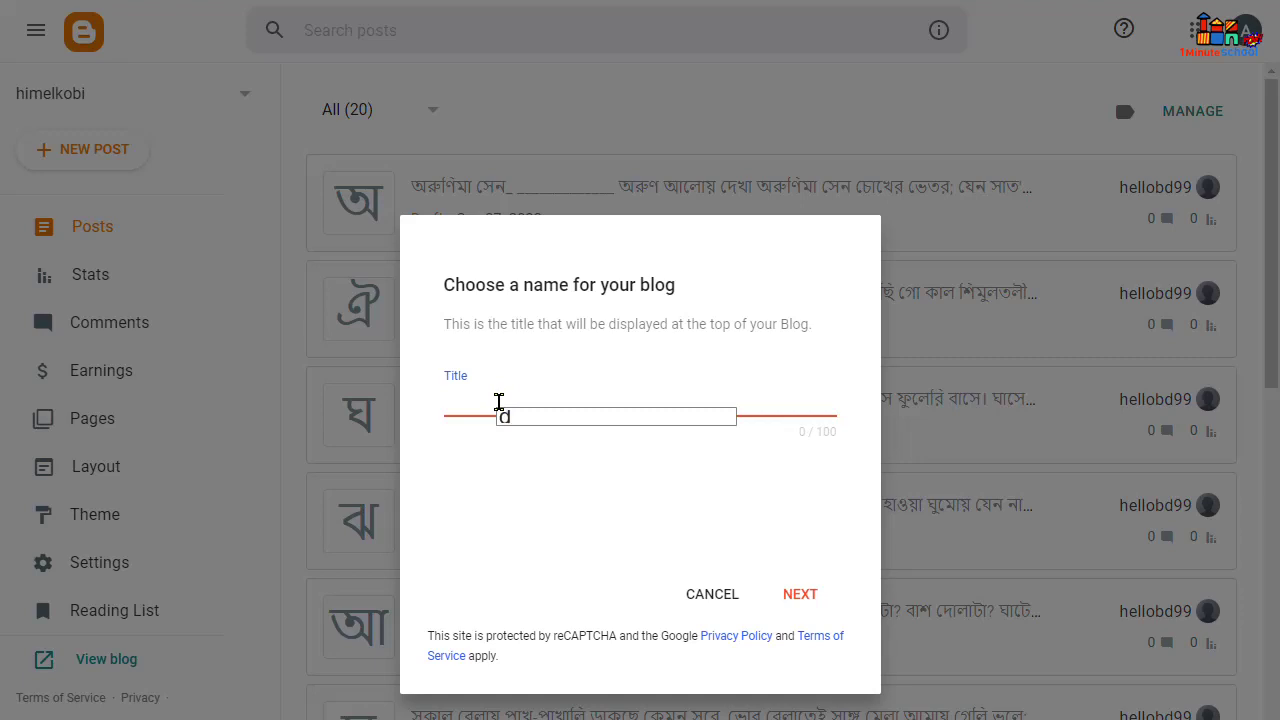
text(demo indian)
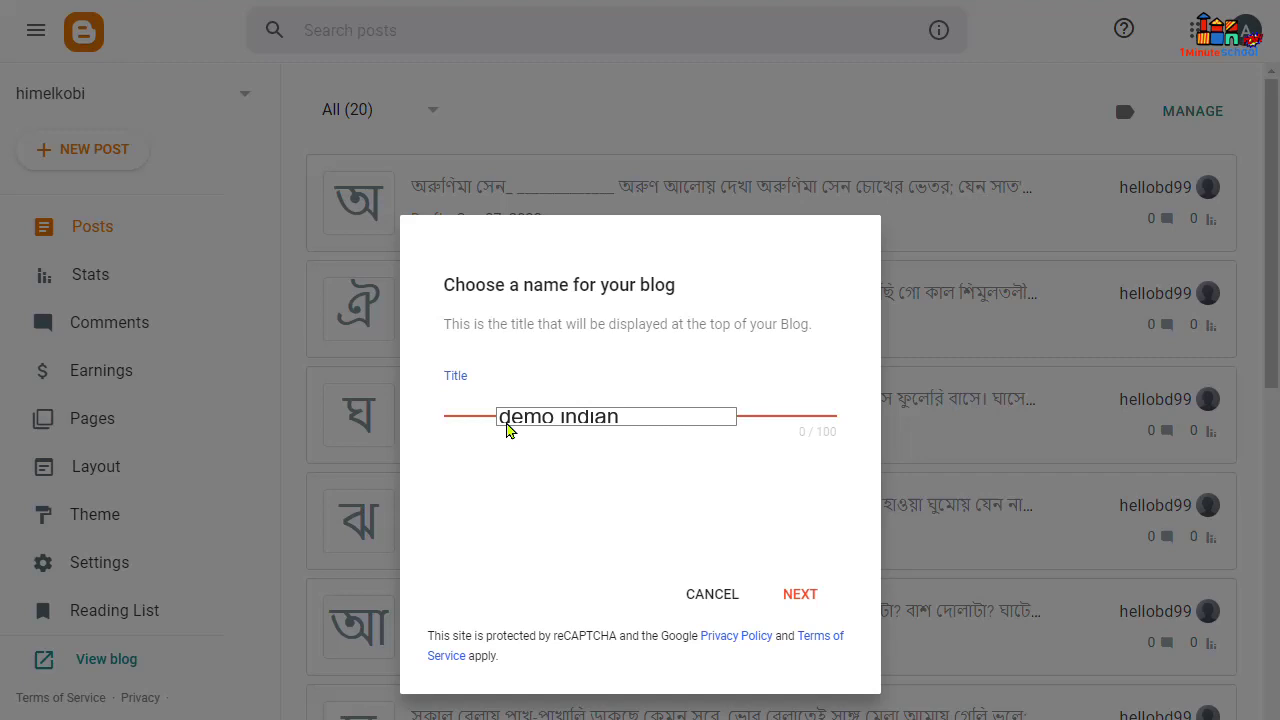
text(ogger)
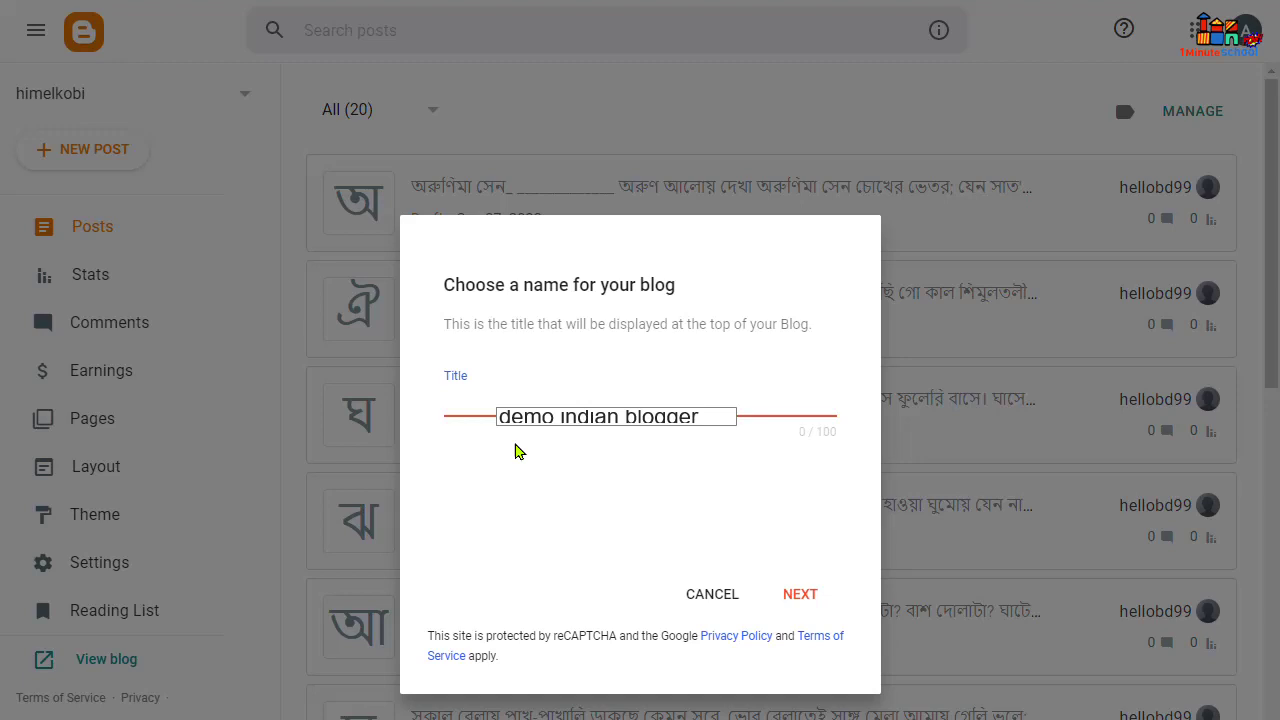
text( tips)
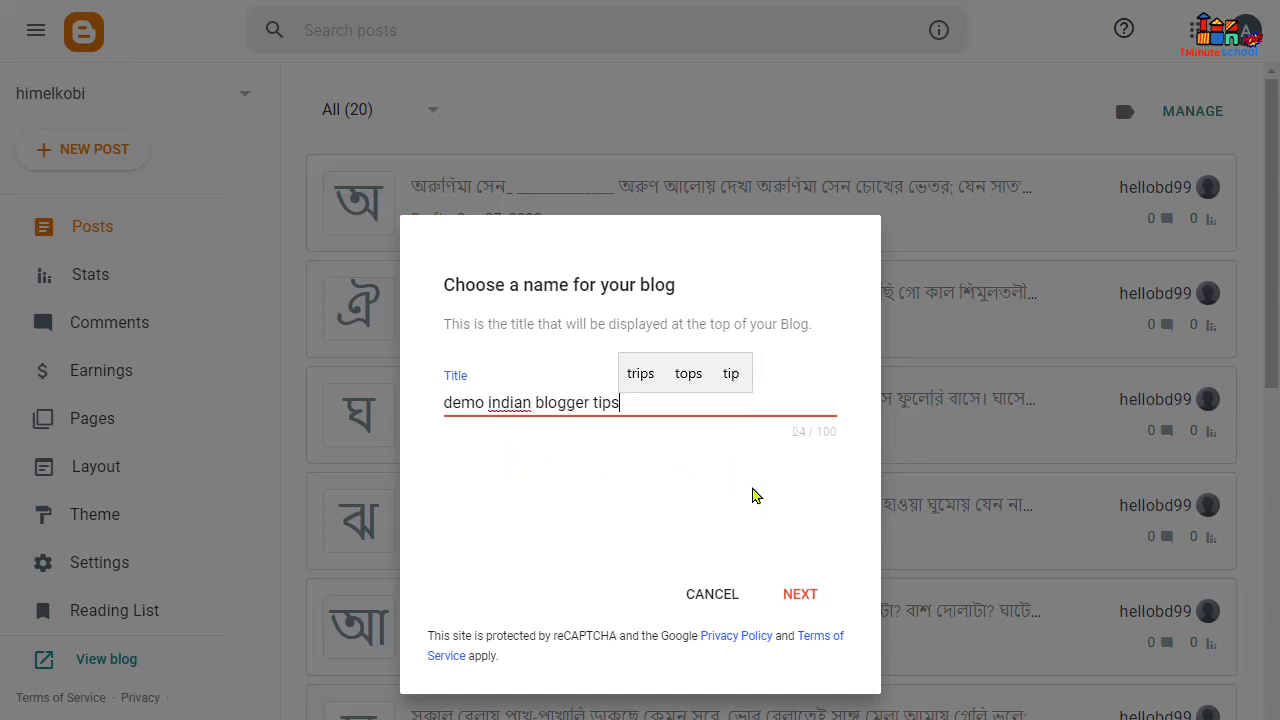
Step: Copy the blog title and paste it as the blog's address
triple_click(550, 400)
right_click(550, 398)
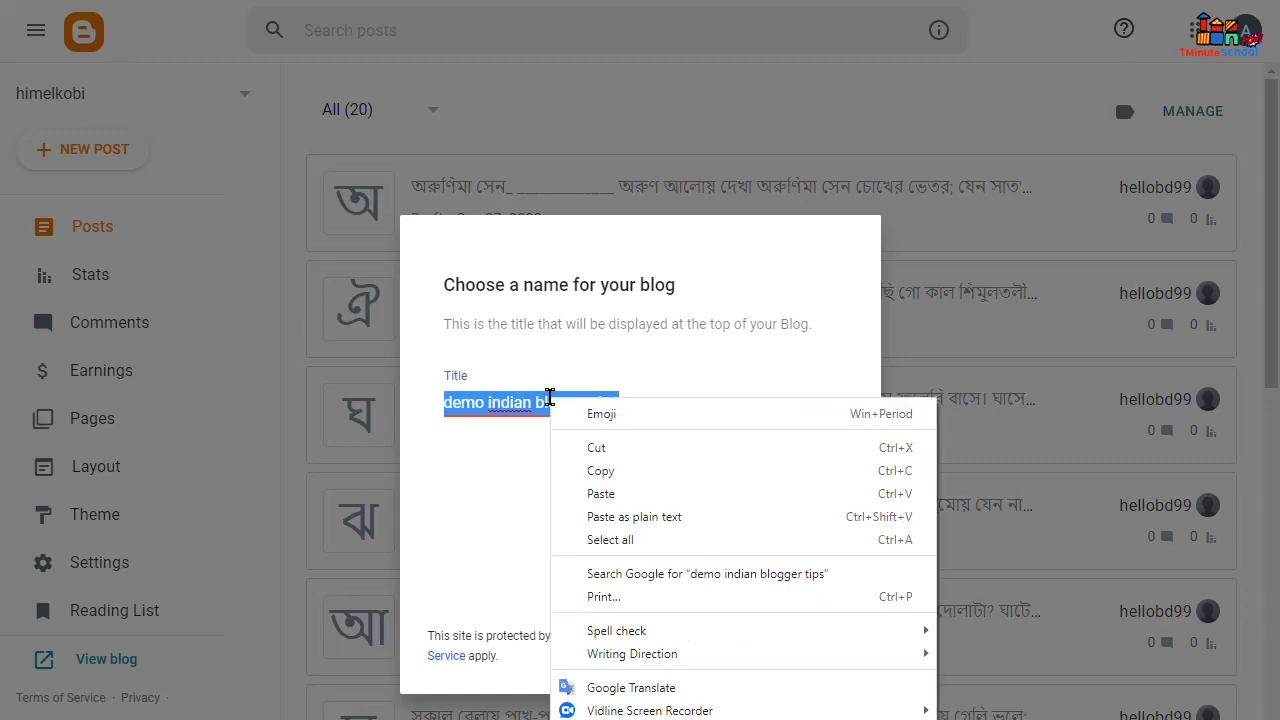
click(632, 478)
click(801, 596)
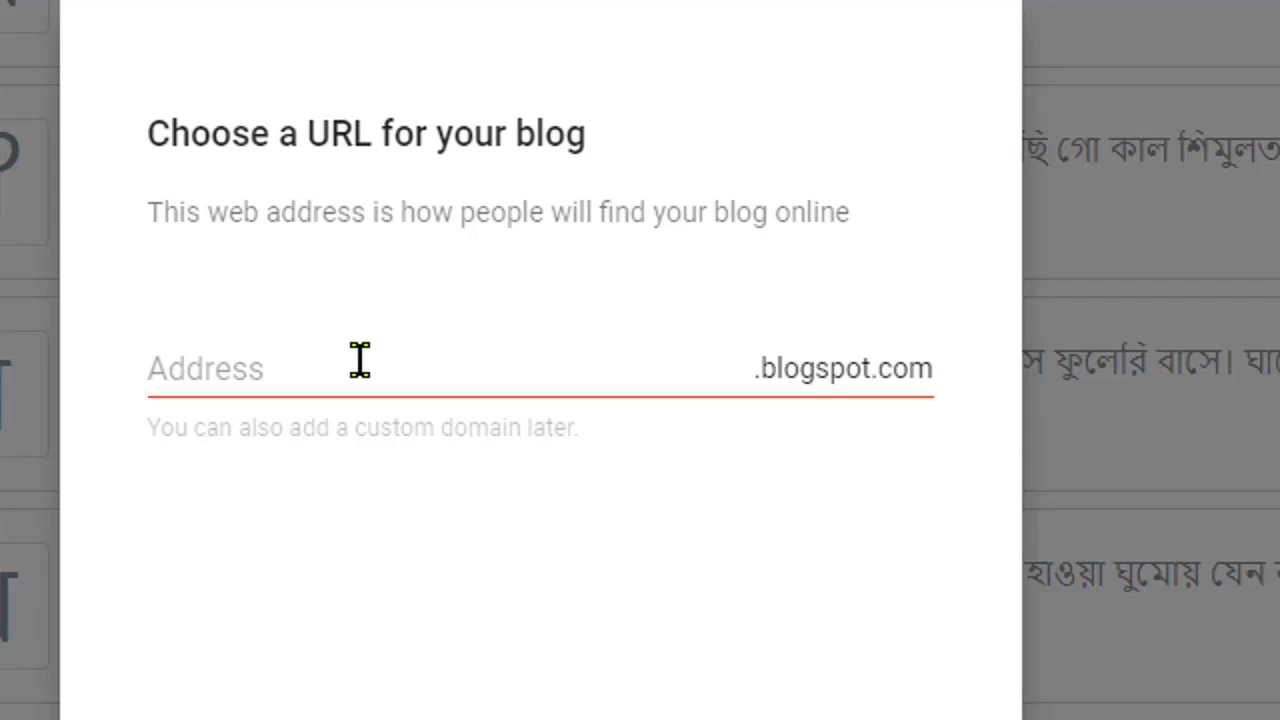
click(550, 400)
key(ctrl+v)
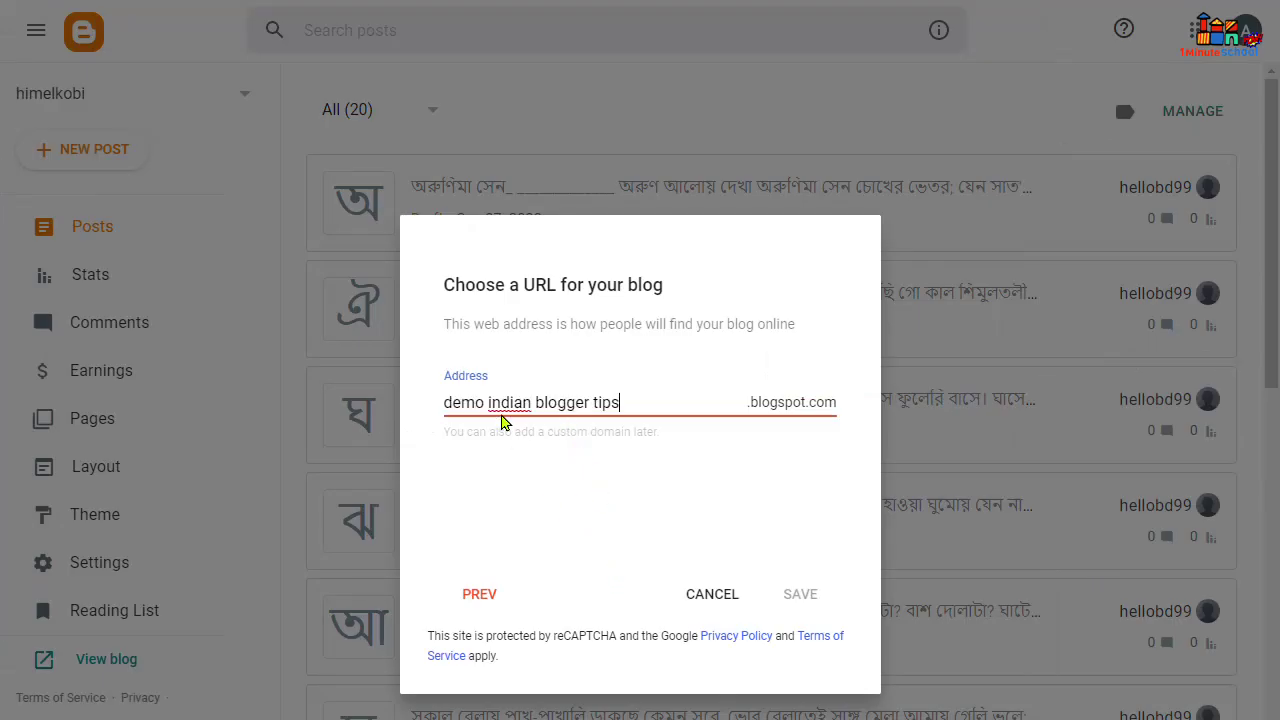
Step: Remove the spaces from the address so it reads "demoindianbloggertips" and save the new blog
click(490, 402)
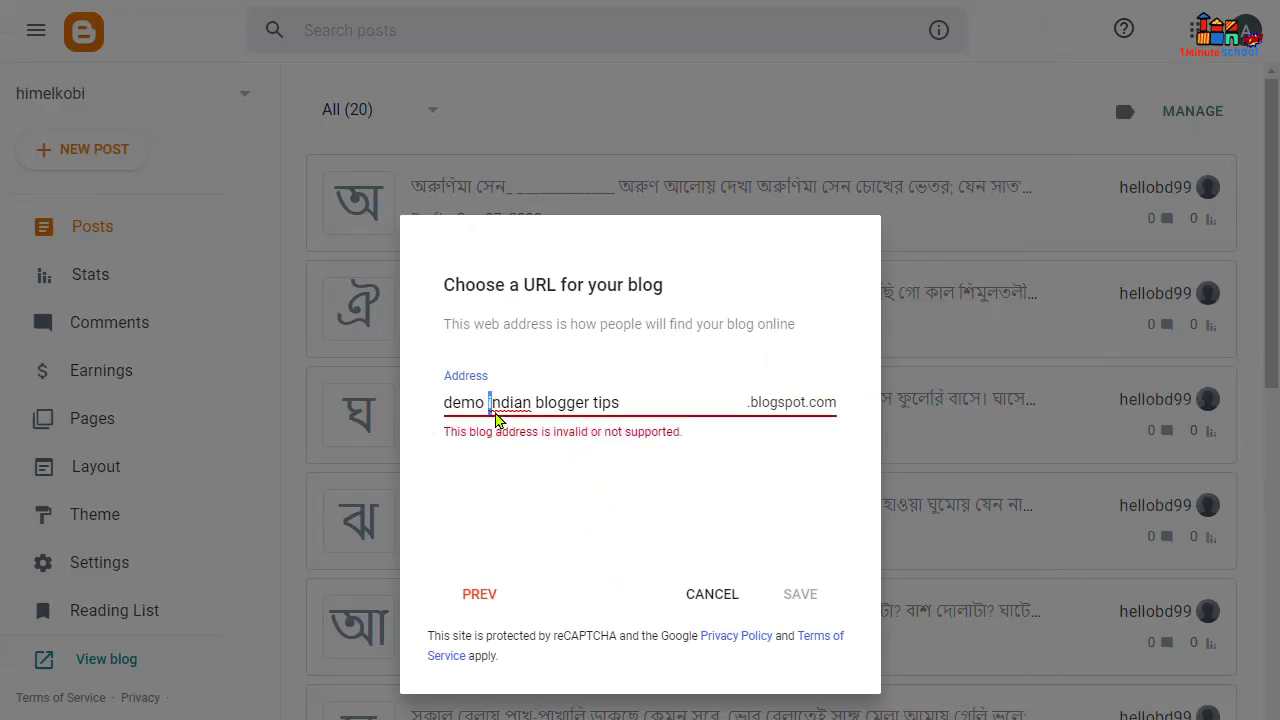
click(486, 403)
key(Delete)
click(531, 402)
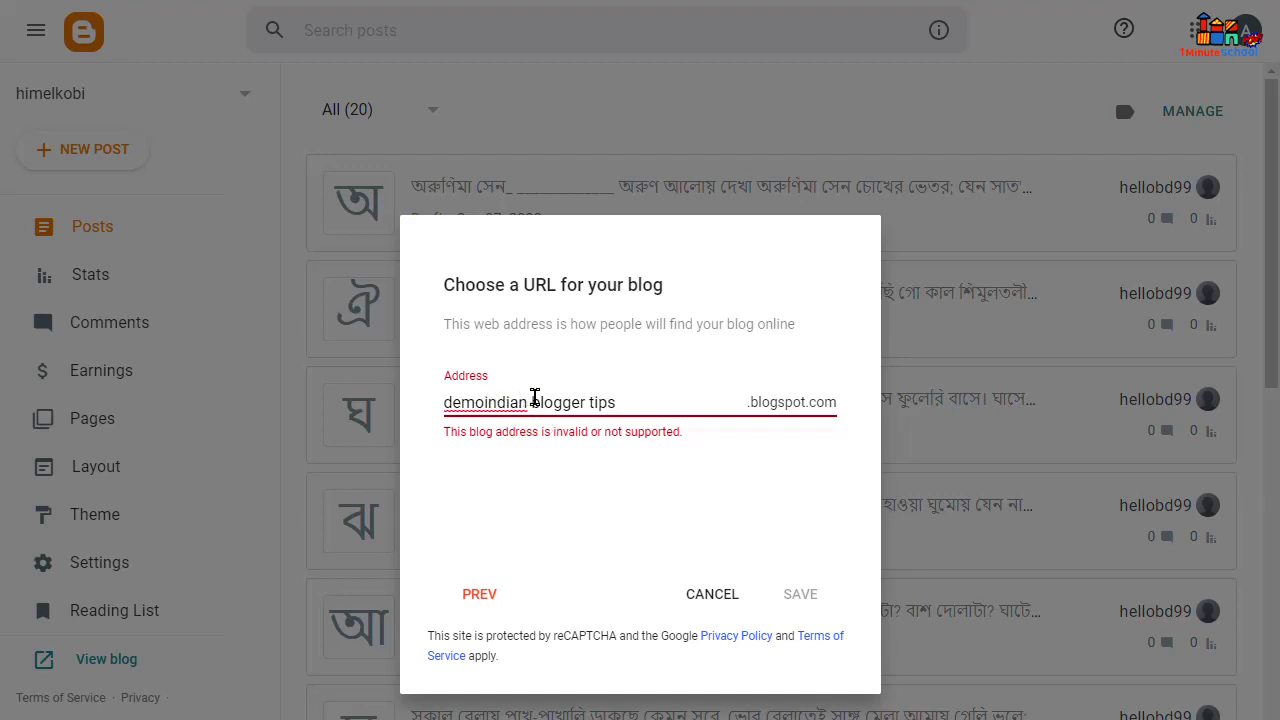
key(BackSpace)
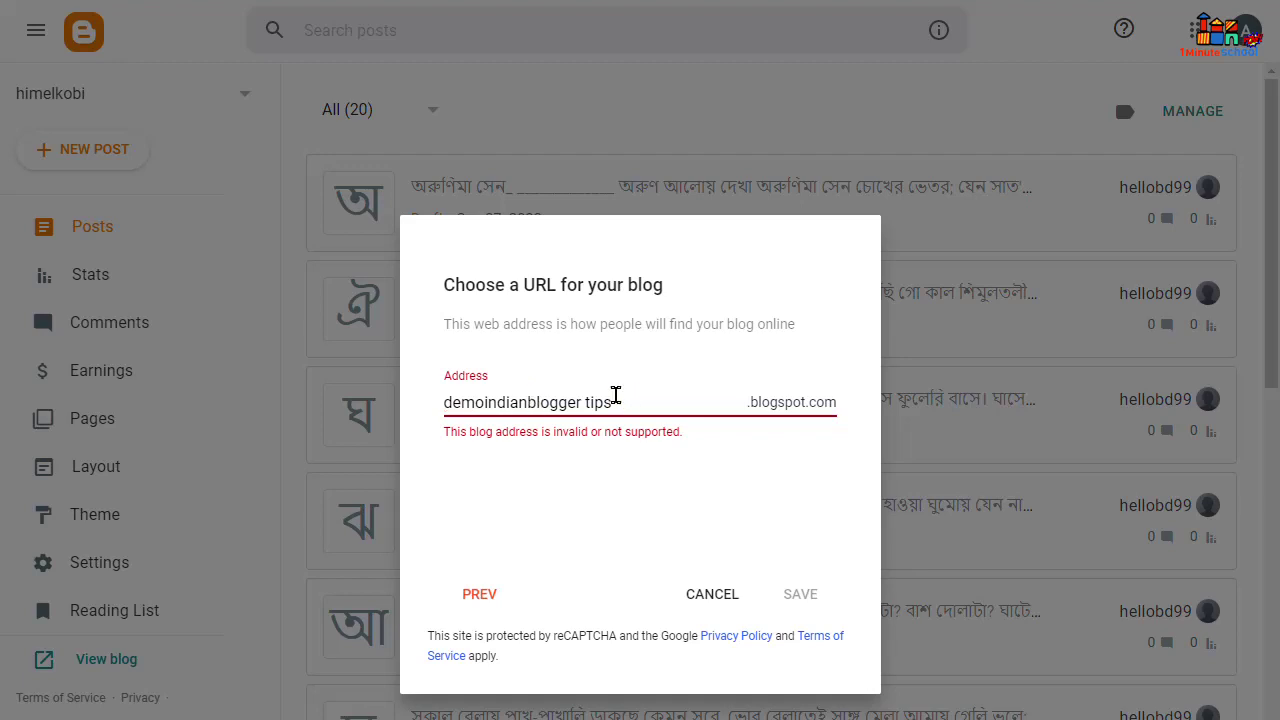
click(586, 403)
key(BackSpace)
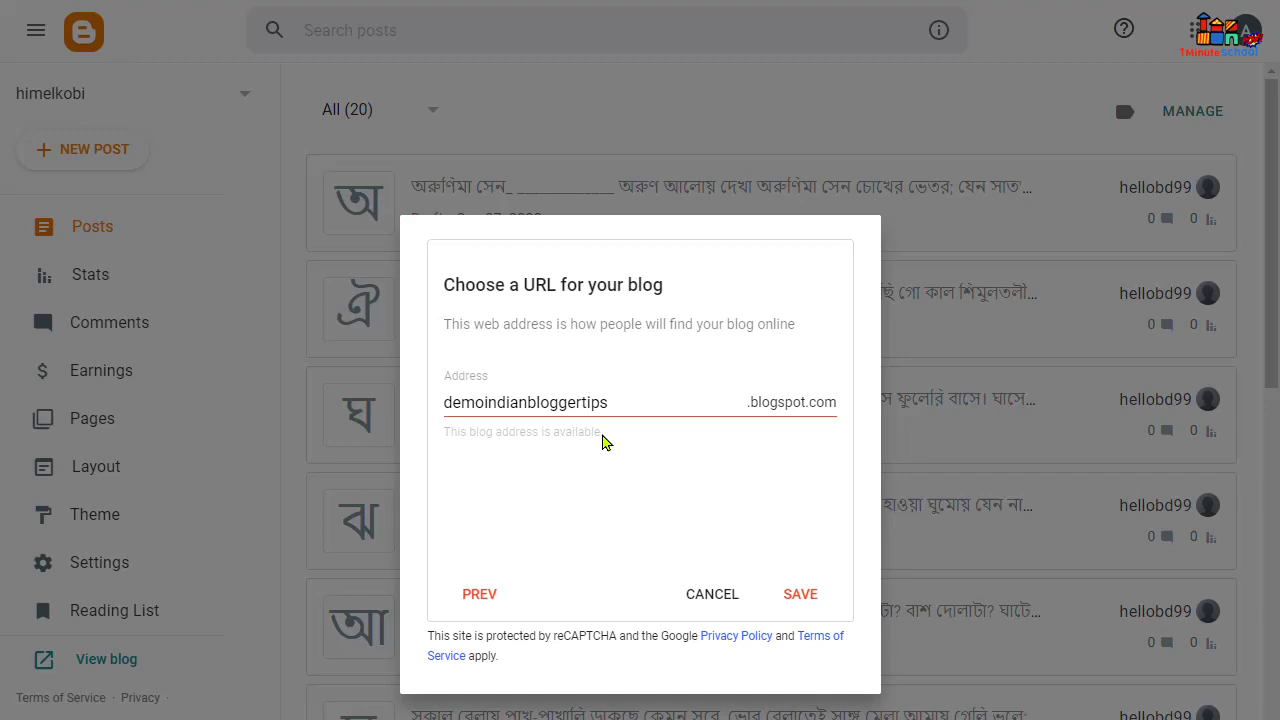
click(808, 597)
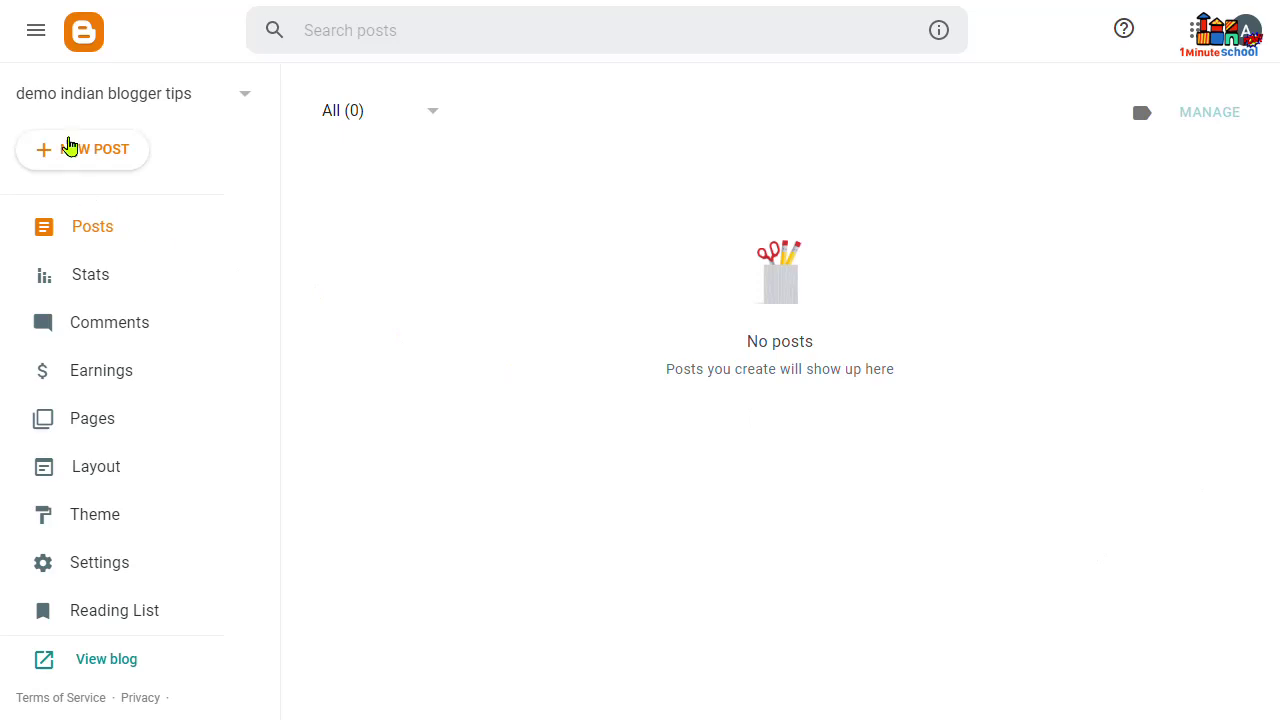
Step: View the new blog and search Google in a new tab for "blogger free templates"
click(107, 663)
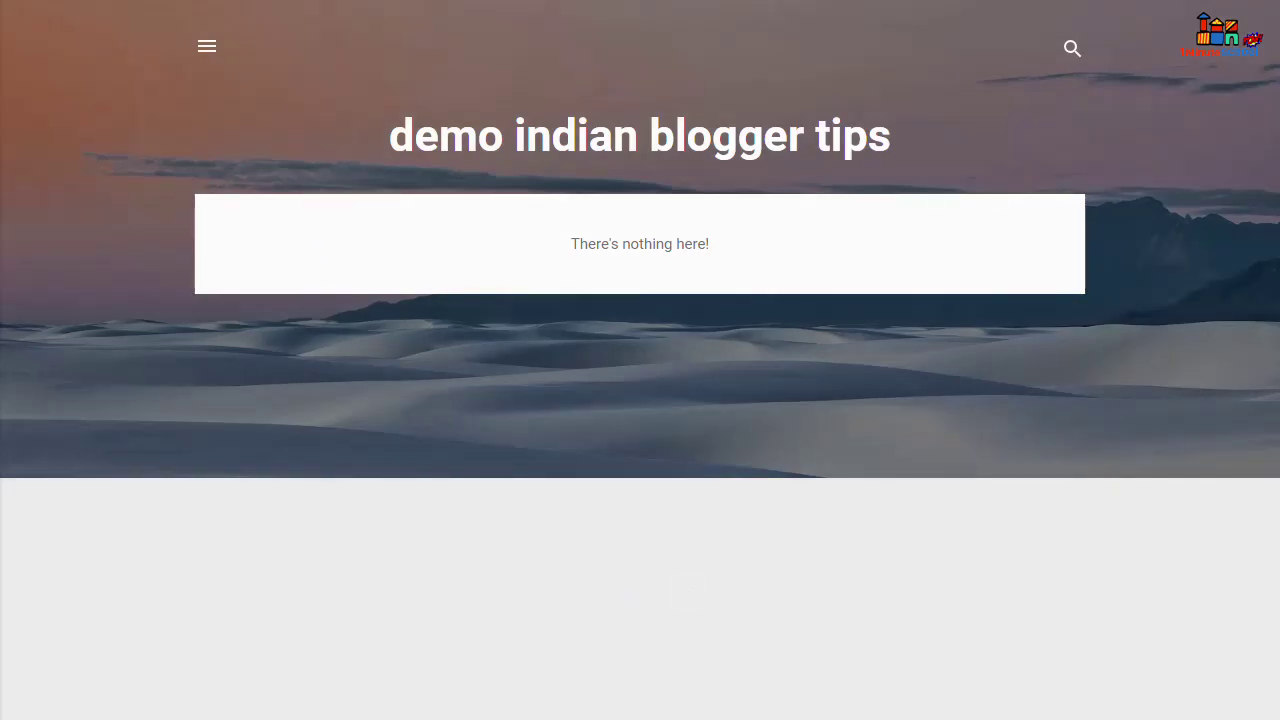
key(ctrl+t)
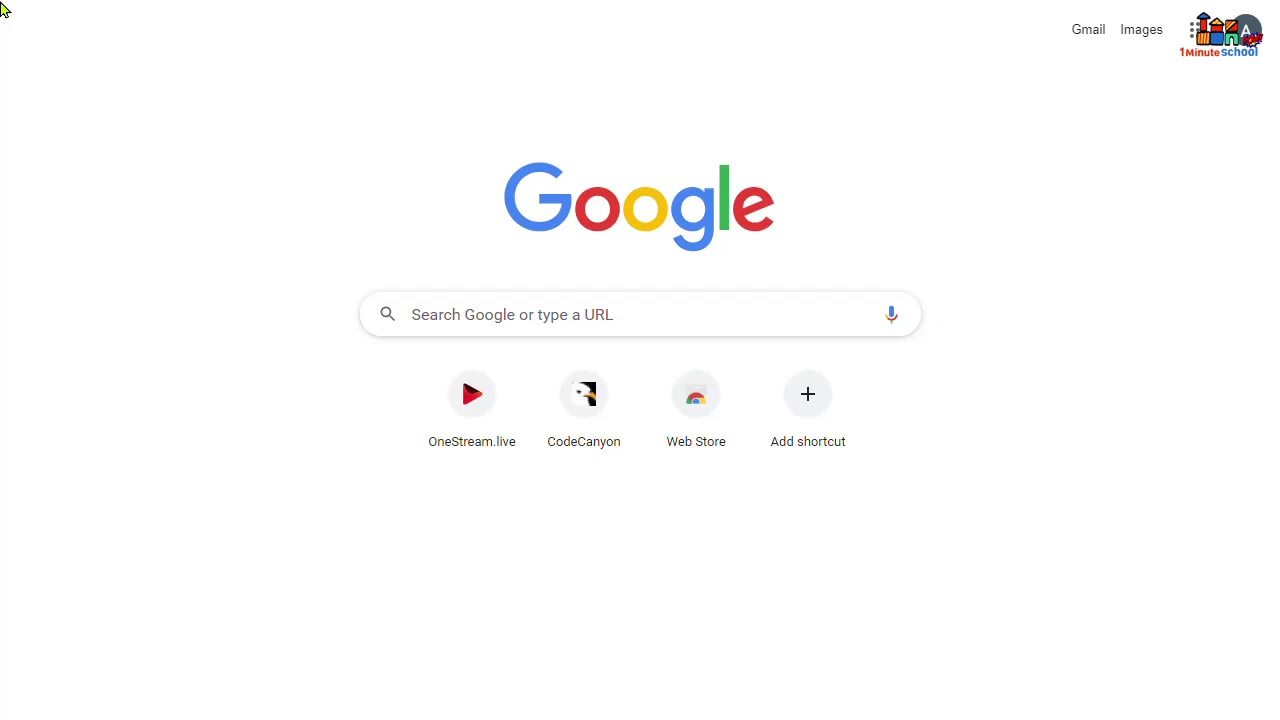
click(525, 307)
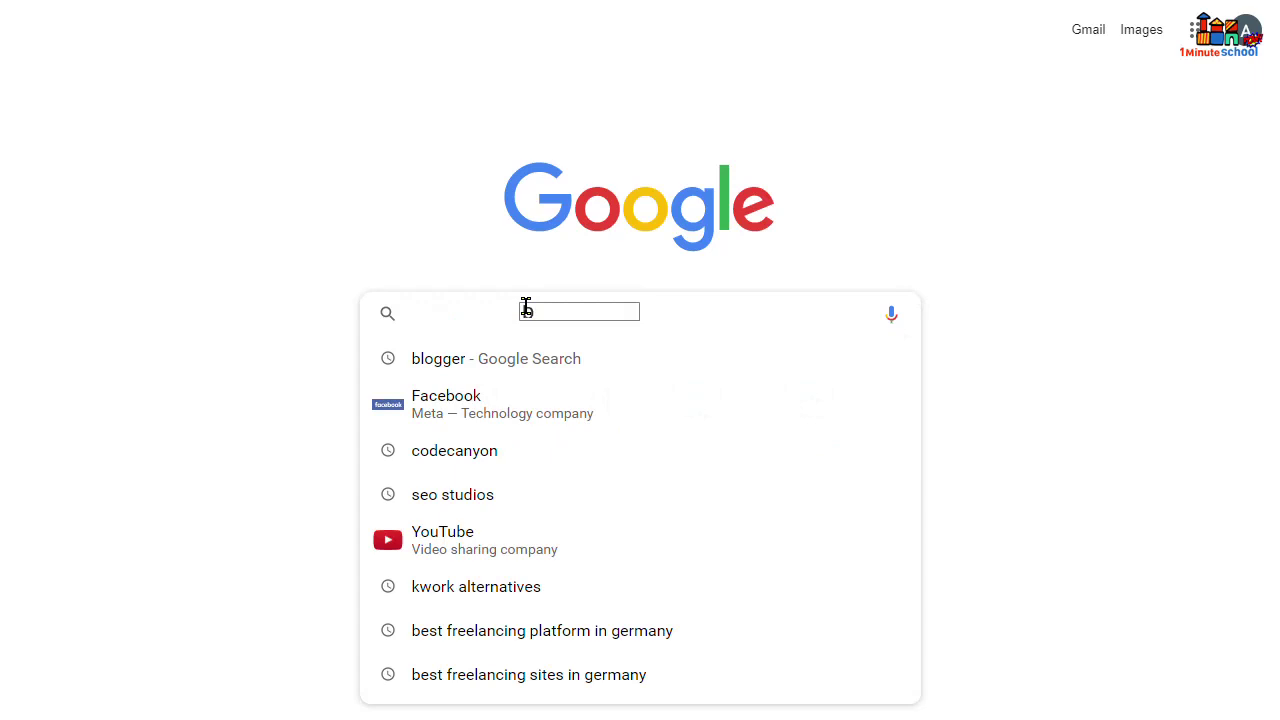
text(blogger free)
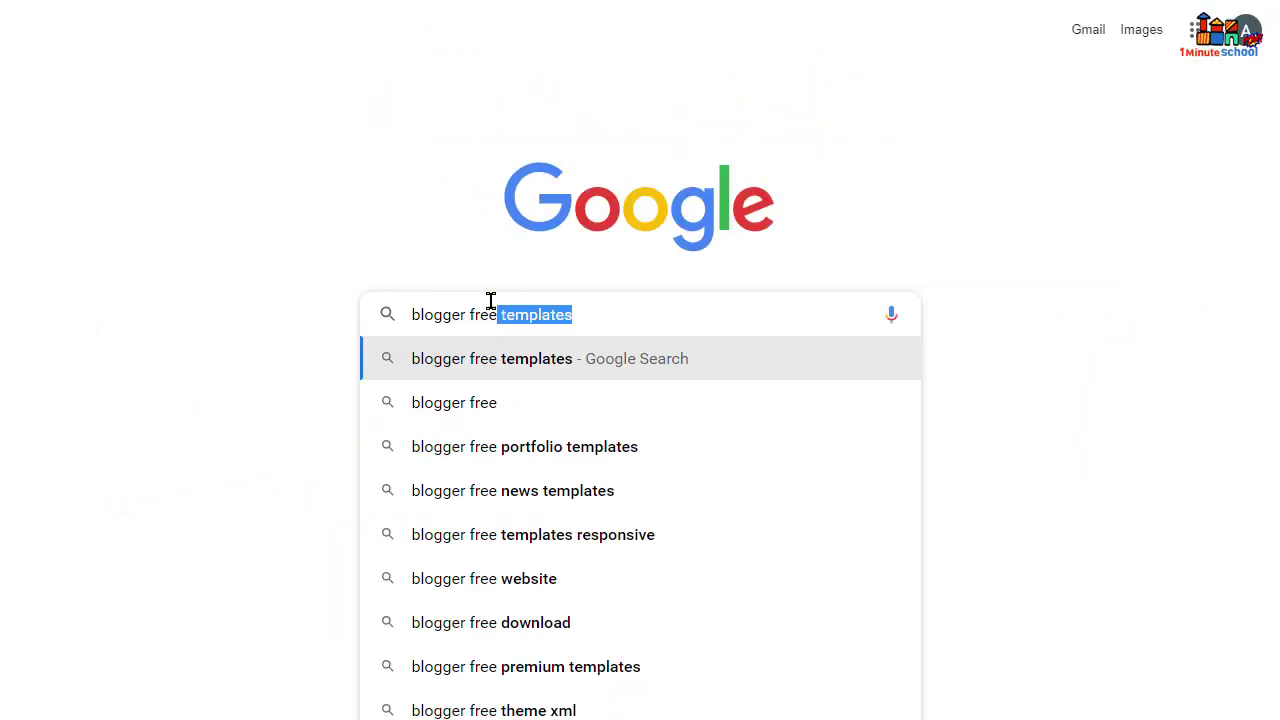
click(530, 362)
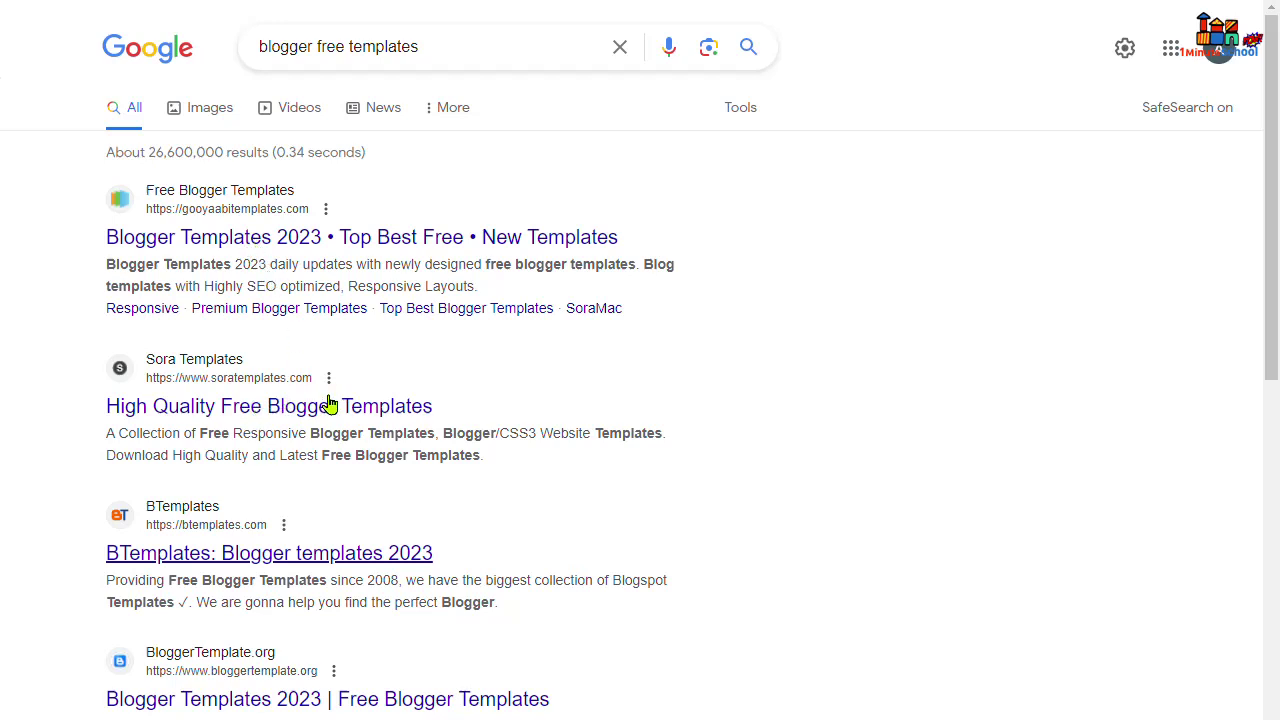
Step: Look through the featured templates on the BTemplates site and return to the search results
click(200, 555)
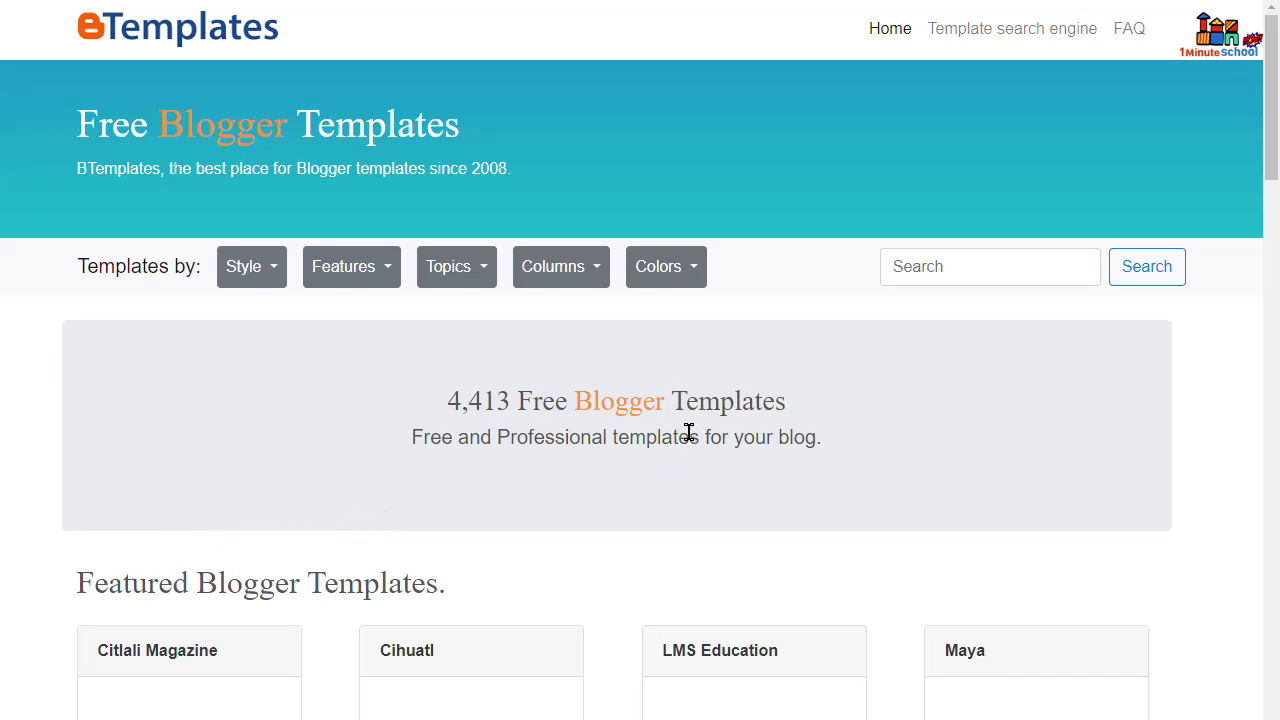
scroll(520, 310, down, 2)
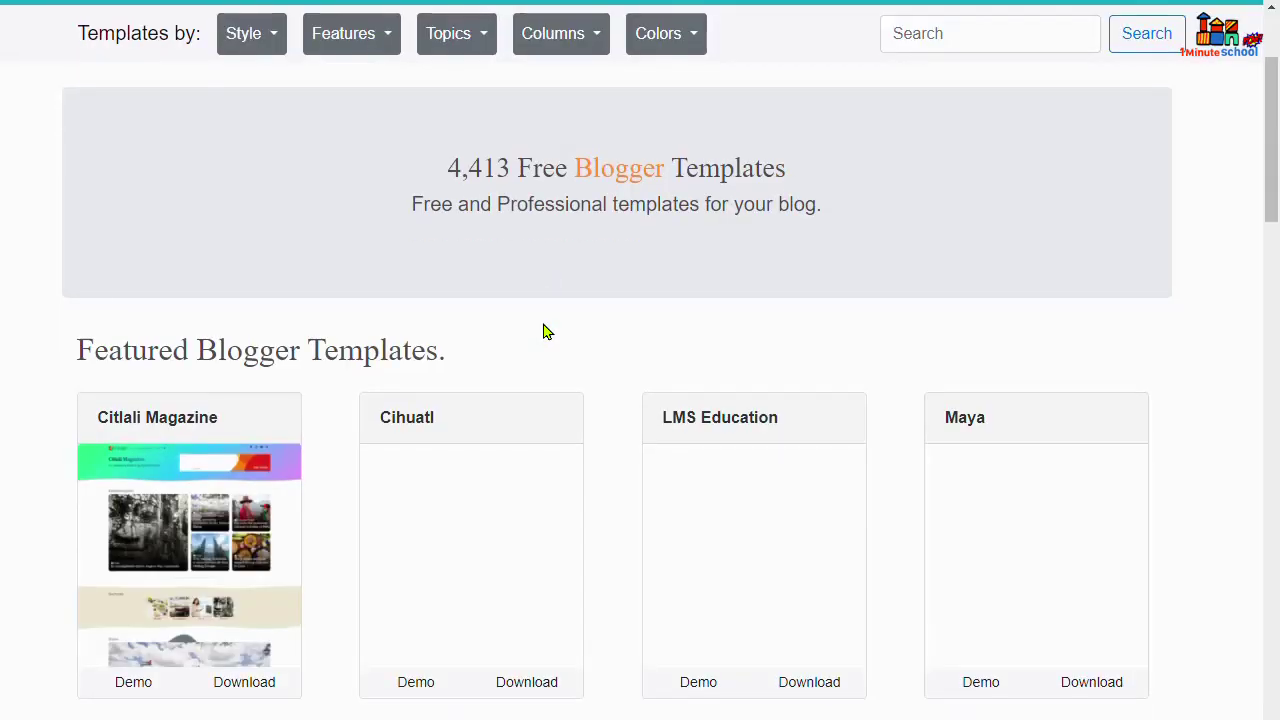
scroll(550, 333, down, 3)
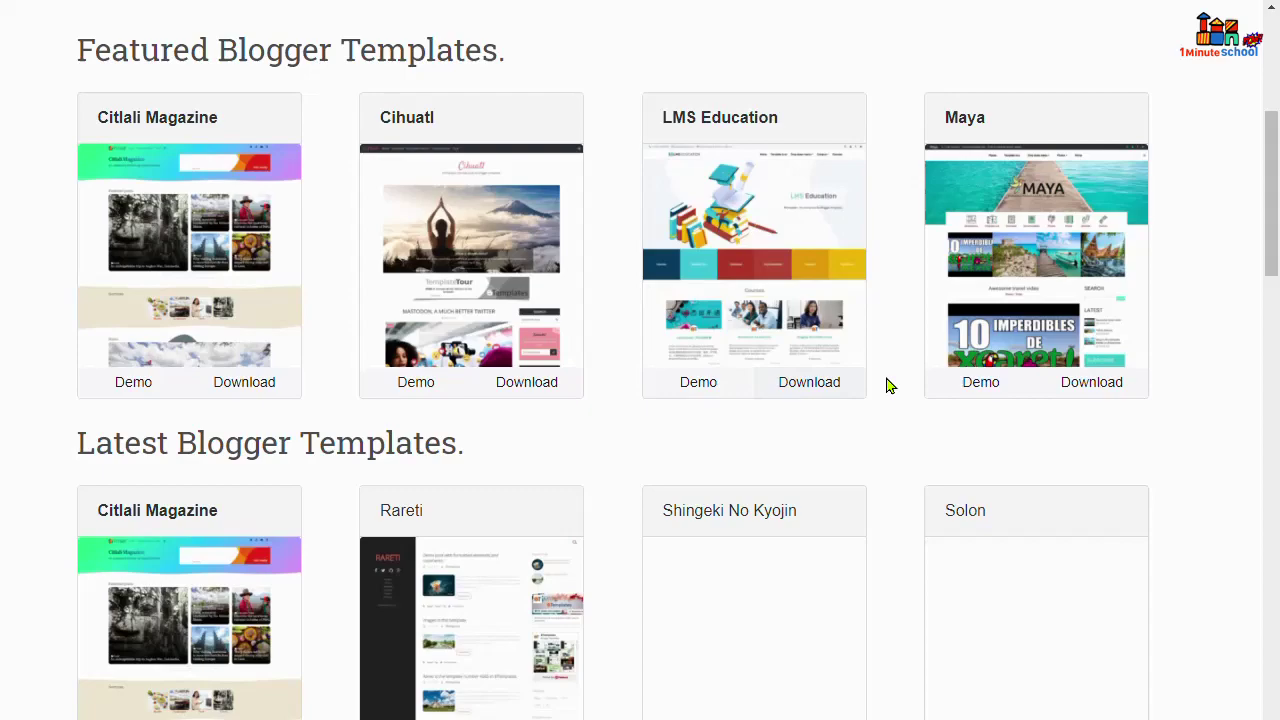
key(alt+Left)
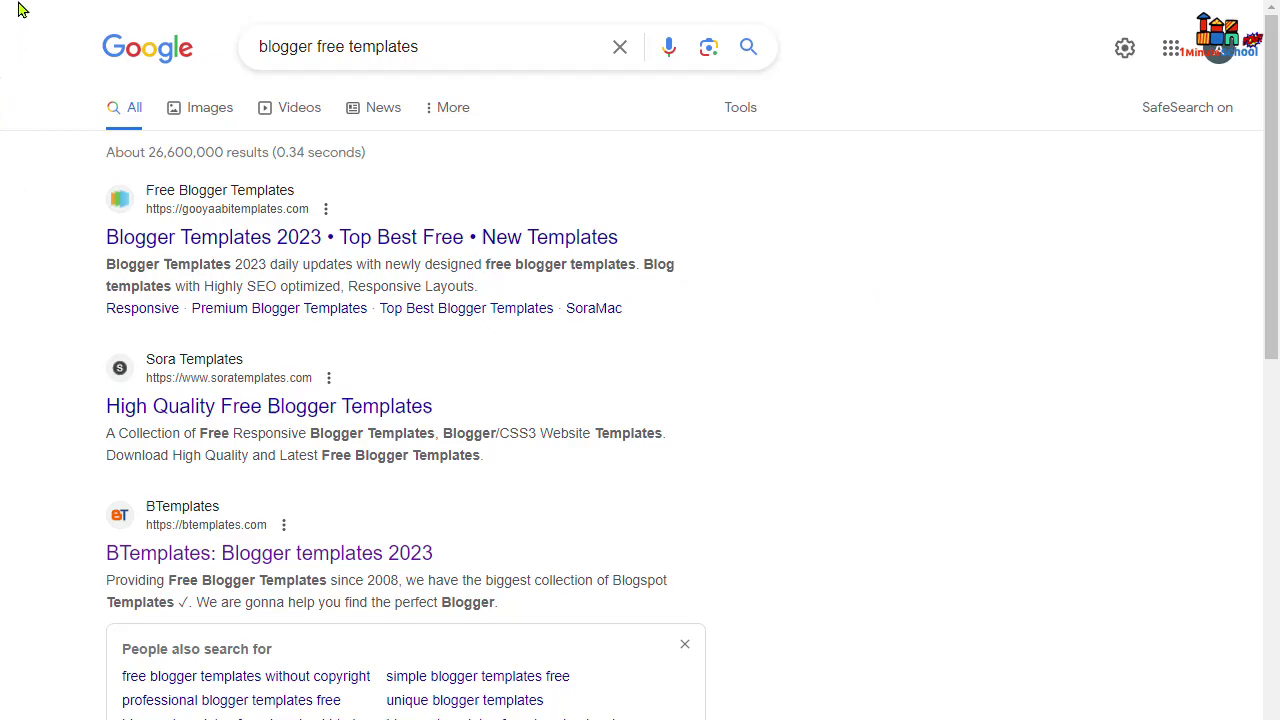
Step: Open the Sora Templates site from the search results and open the NeoBlog template's page
click(262, 406)
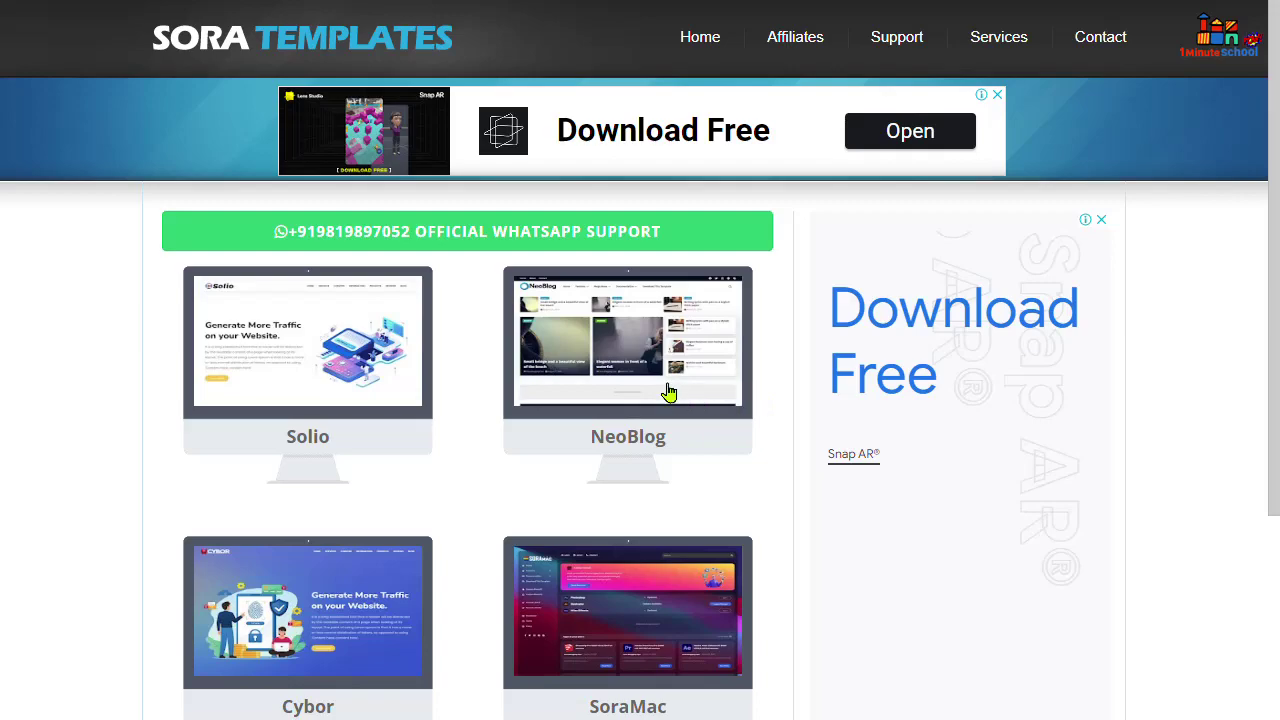
scroll(674, 392, down, 2)
scroll(676, 388, up, 2)
scroll(655, 355, down, 2)
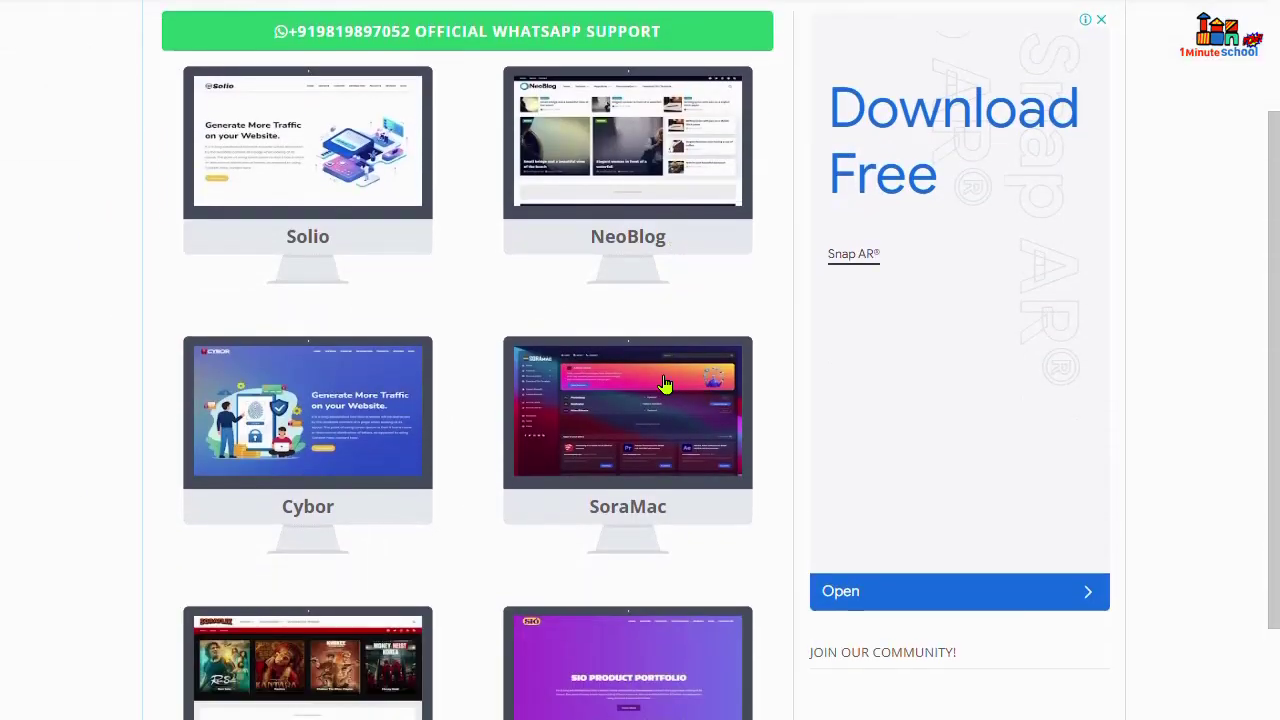
scroll(634, 320, up, 2)
click(628, 310)
click(680, 535)
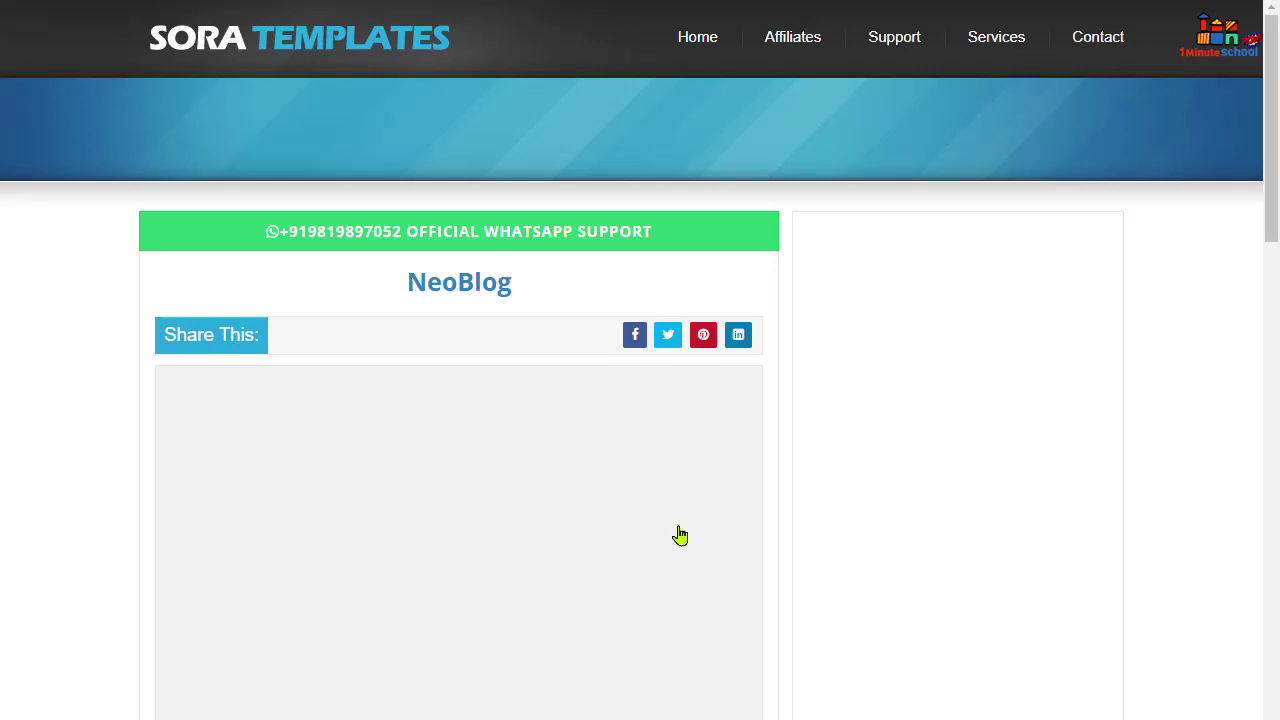
Step: Preview the NeoBlog template's live demo, look through its home page and close the demo
scroll(531, 537, down, 3)
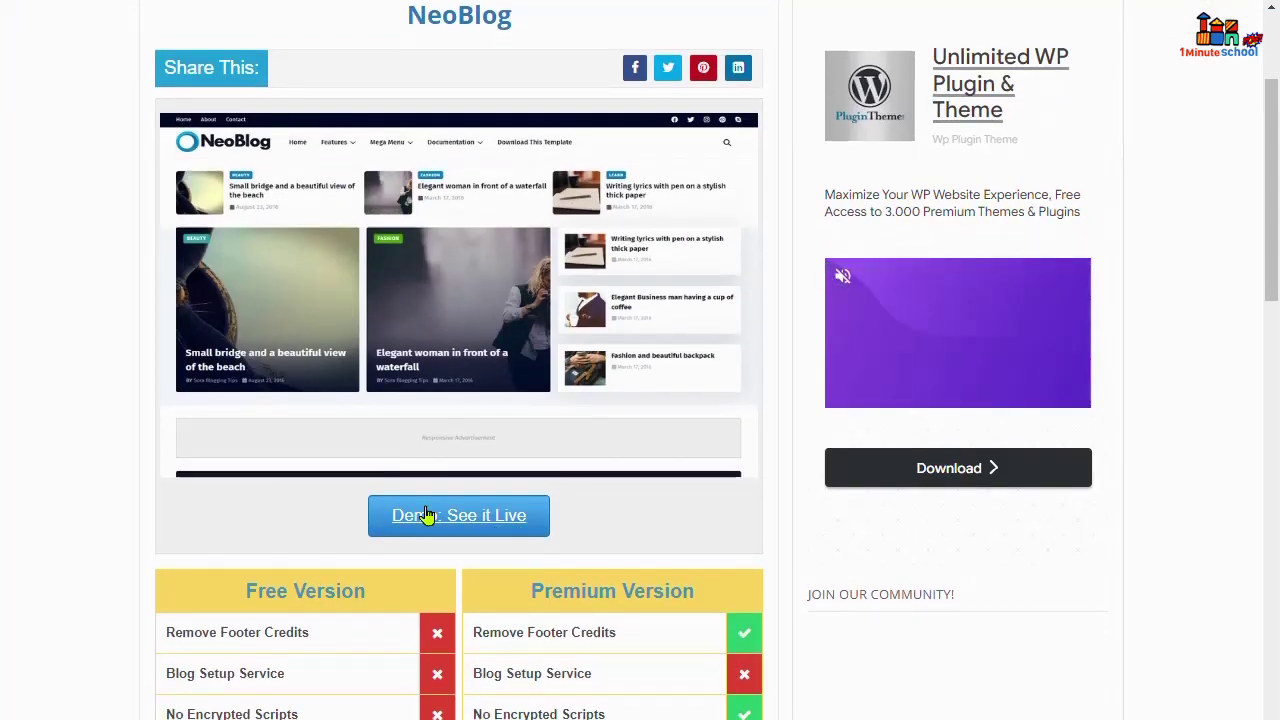
click(428, 515)
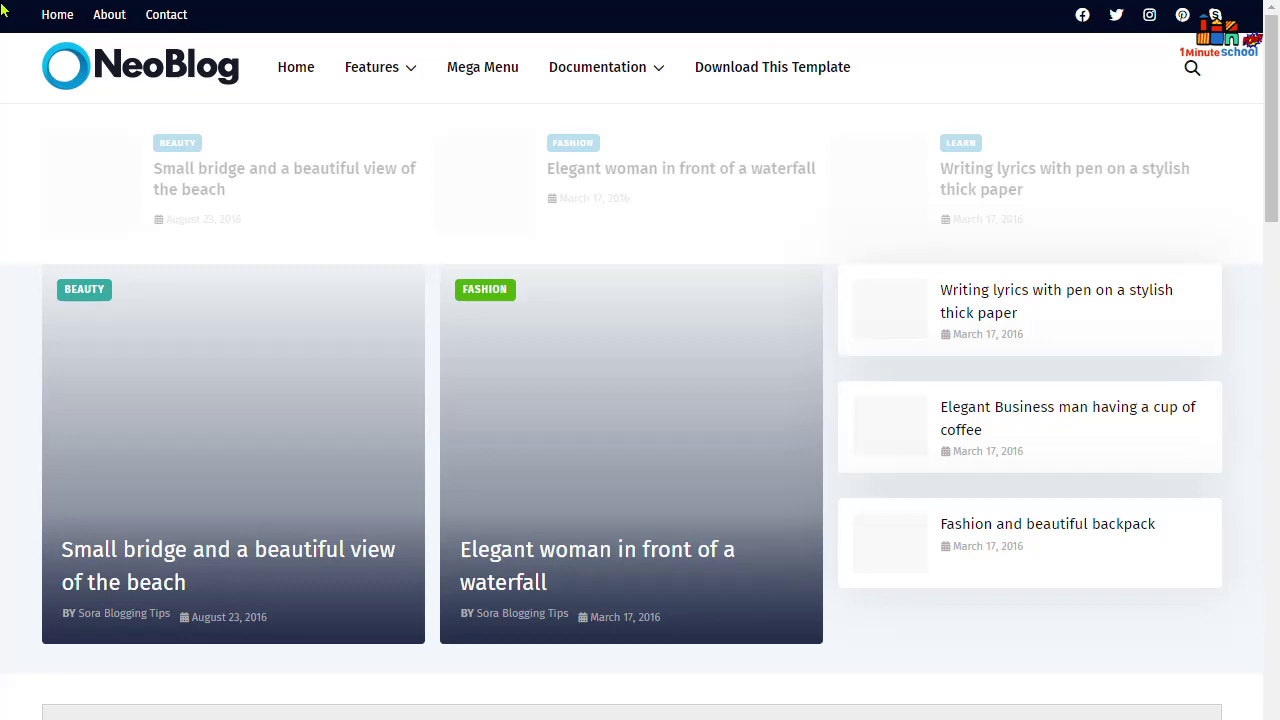
scroll(894, 420, down, 4)
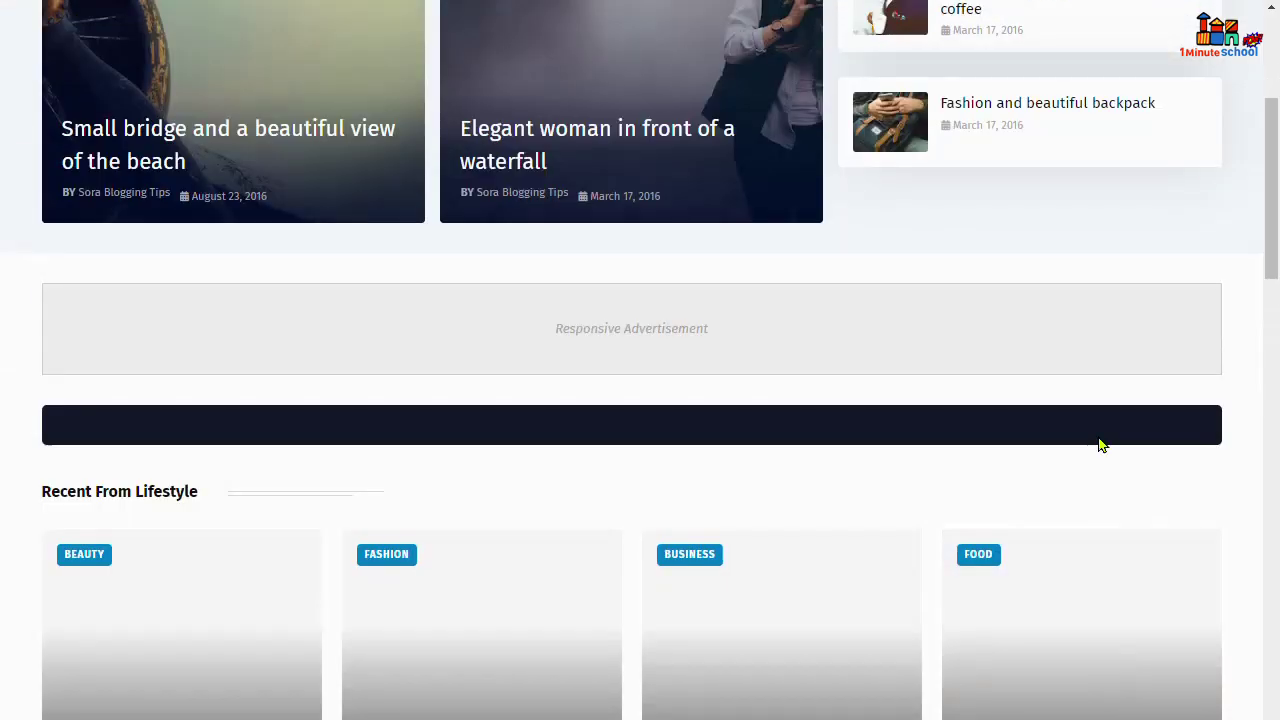
scroll(1090, 440, up, 4)
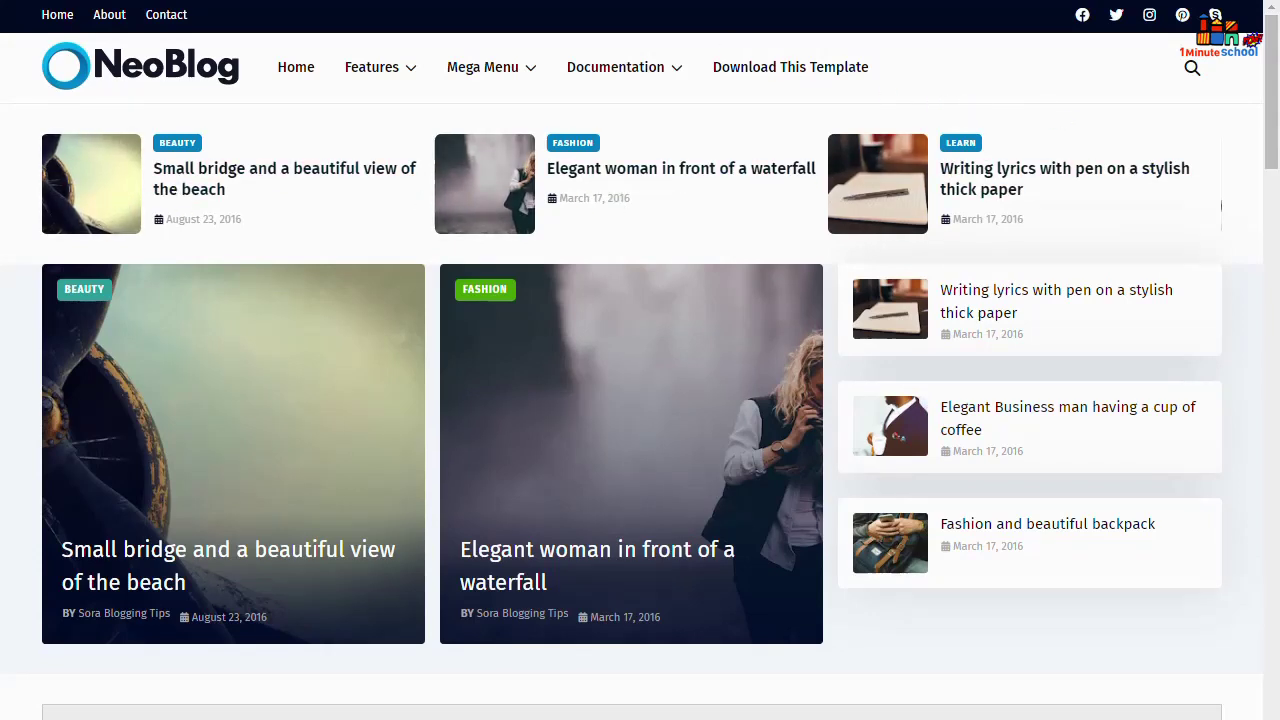
key(ctrl+w)
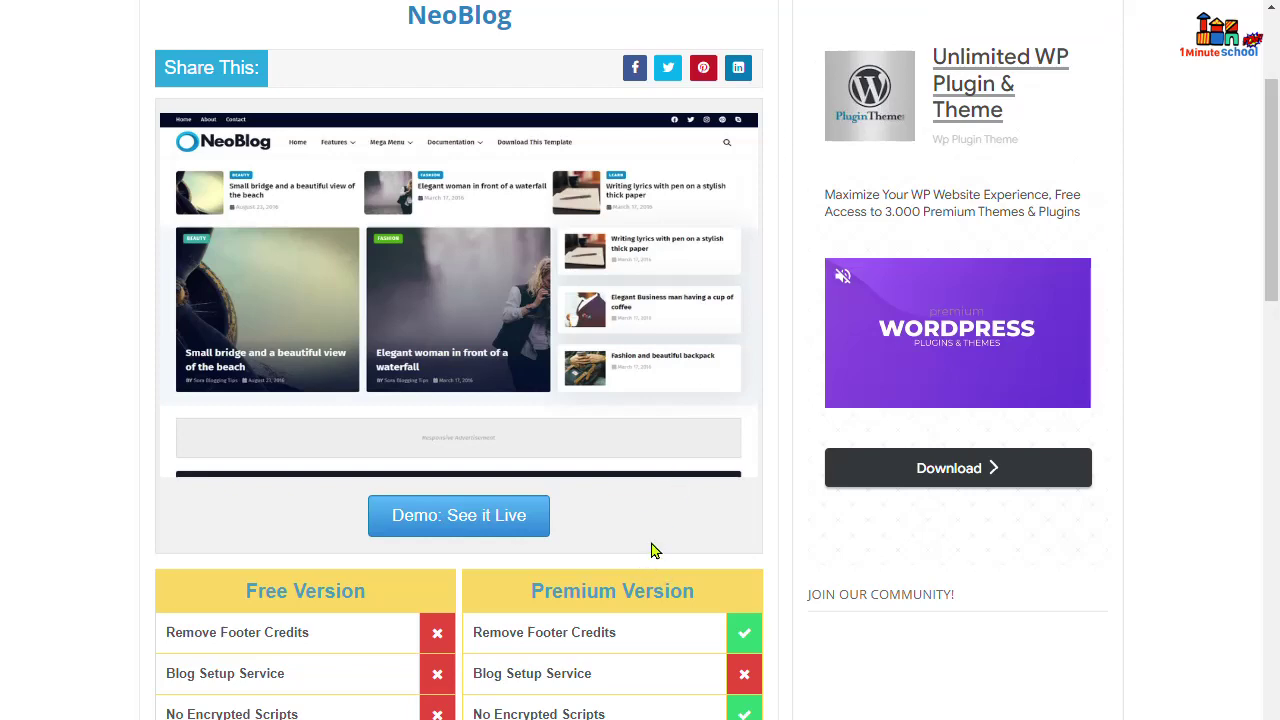
Step: Download the free version of the NeoBlog template
scroll(651, 549, down, 4)
scroll(651, 549, down, 2)
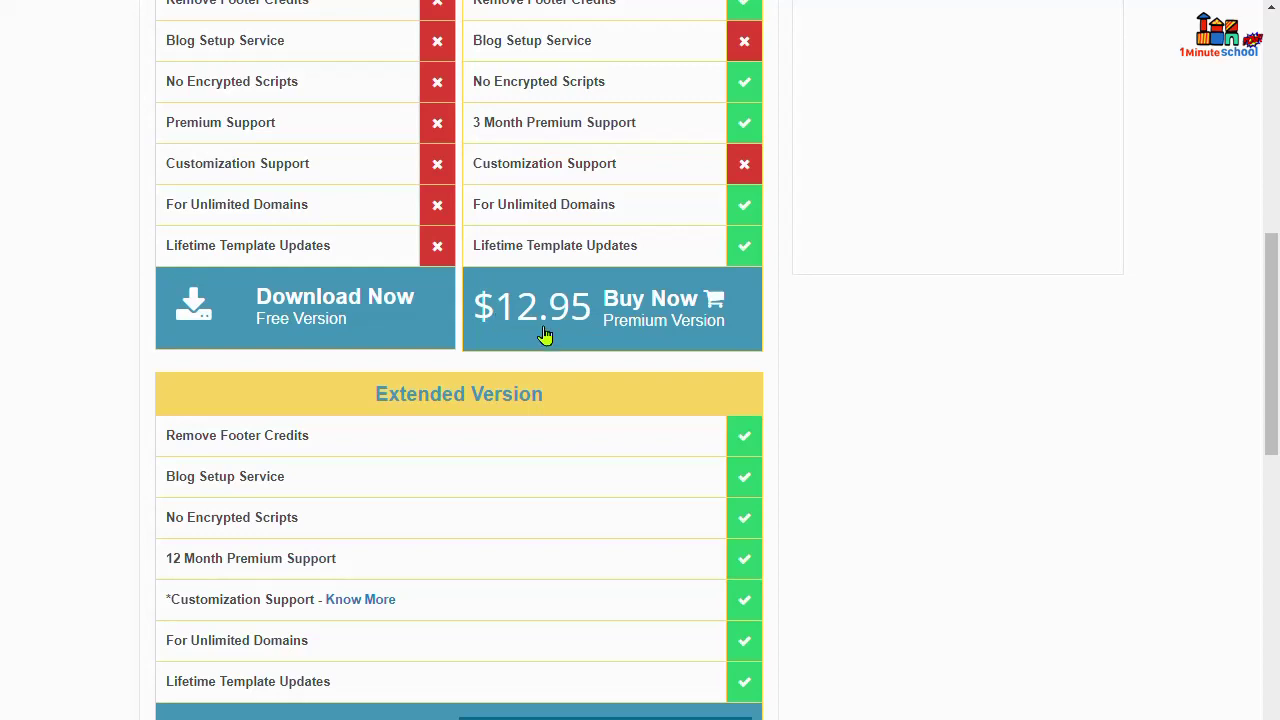
click(292, 305)
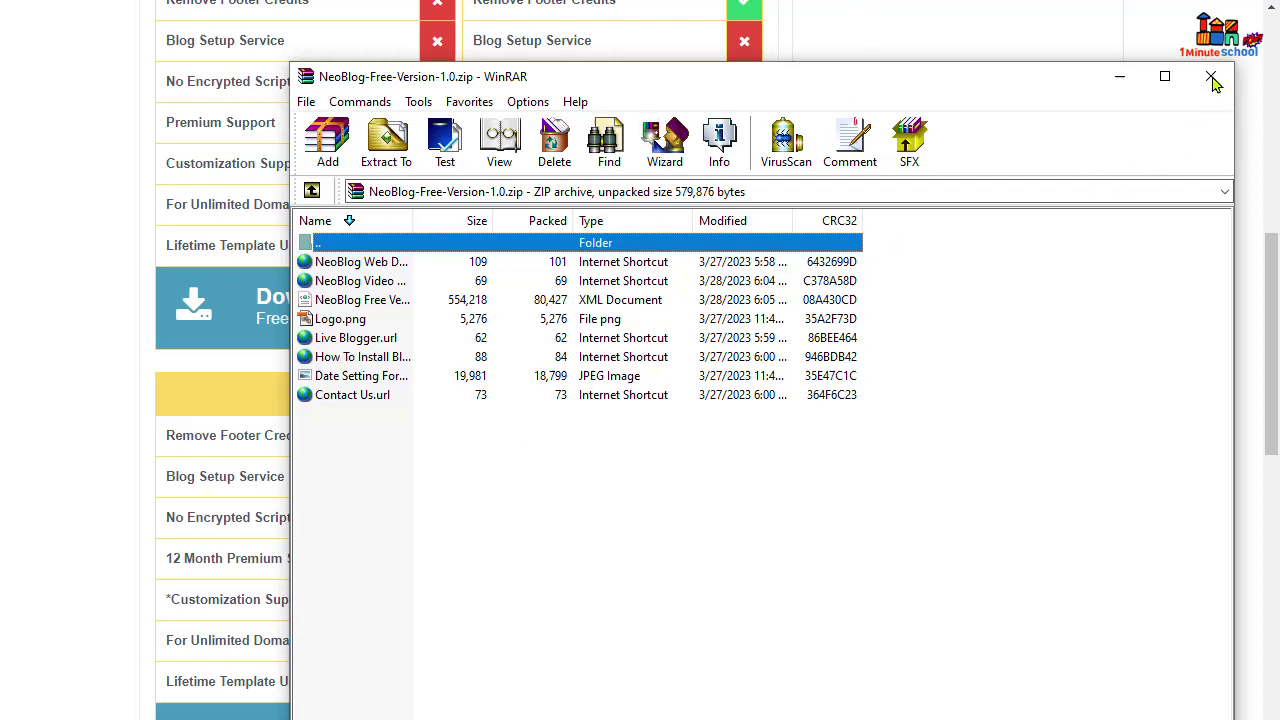
Step: Move the browser windows aside and open the Downloads folder in File Explorer
drag(909, 5, 903, 572)
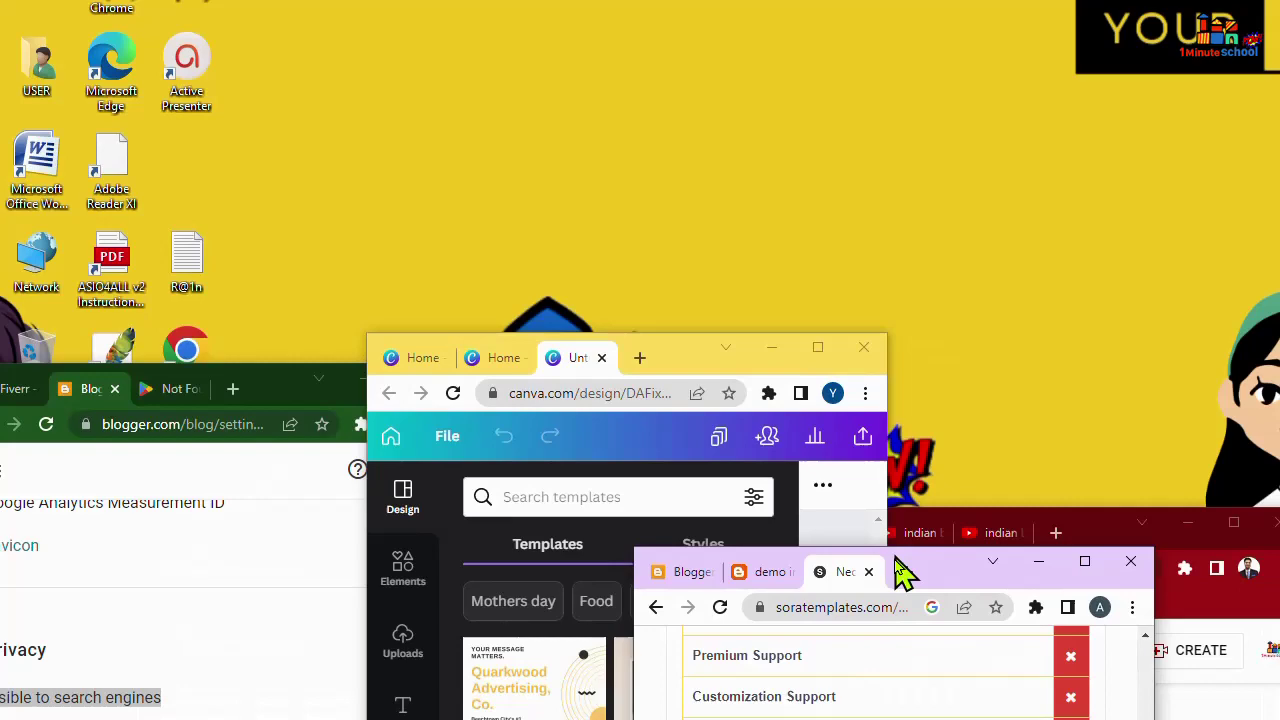
drag(285, 386, 630, 190)
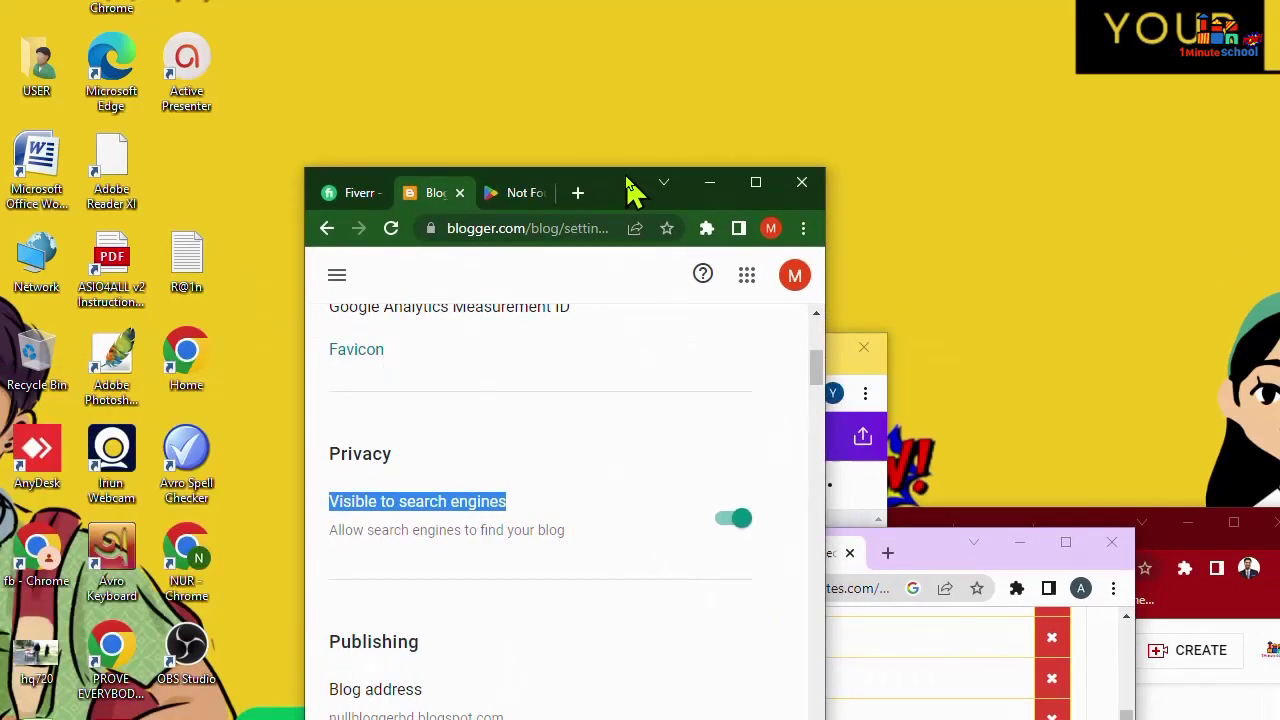
key(super+e)
click(266, 345)
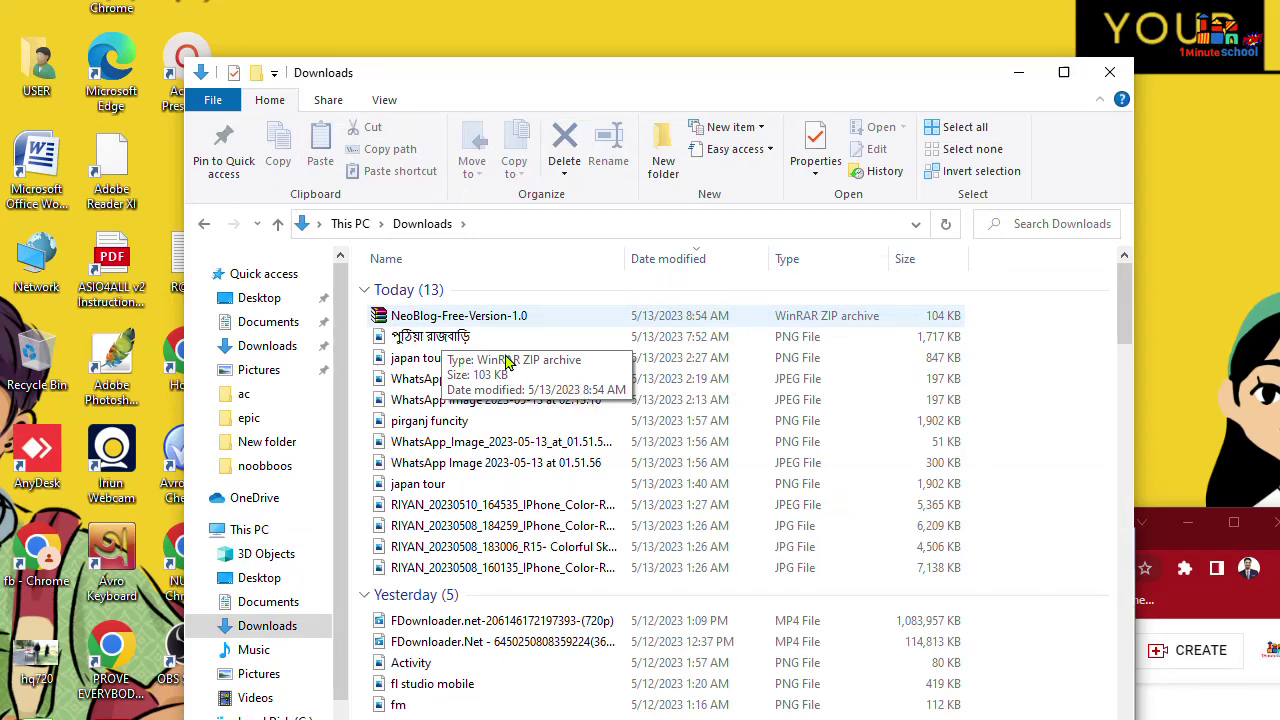
Step: Extract the NeoBlog-Free-Version-1.0 archive into a NeoBlog-Free-Version-1.0 folder in Downloads, keeping the default extraction options
right_click(436, 320)
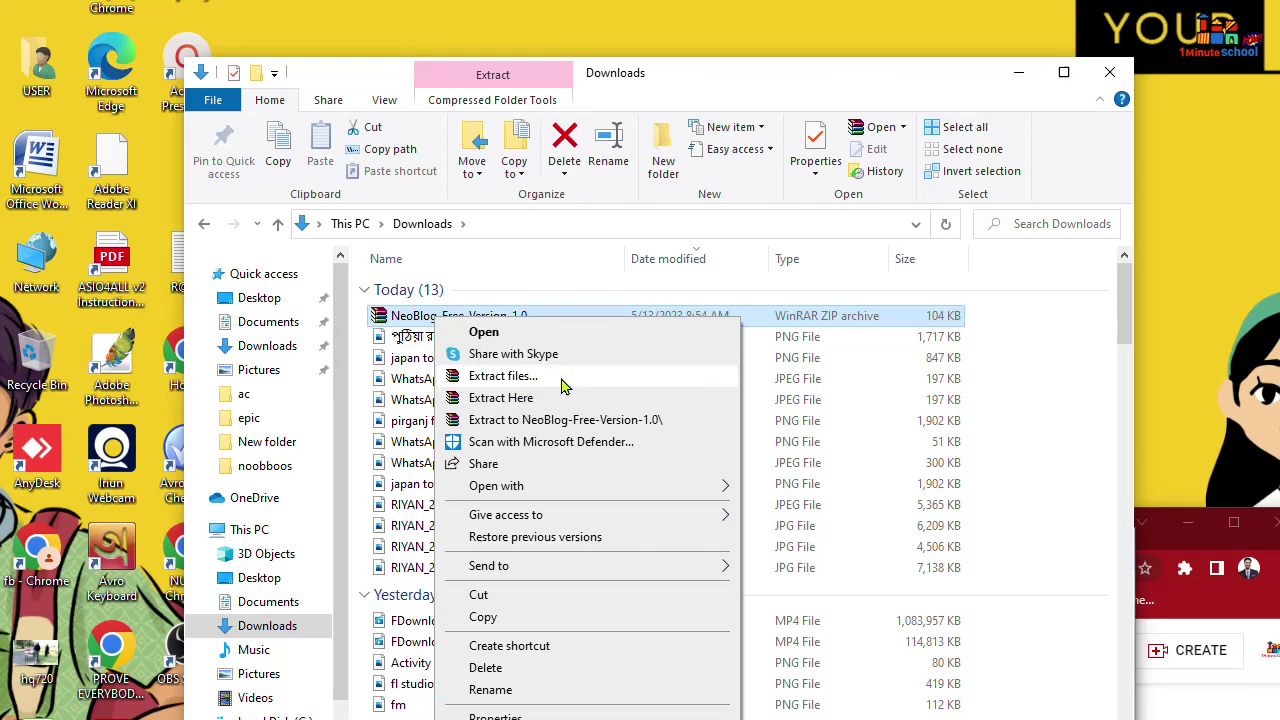
click(524, 377)
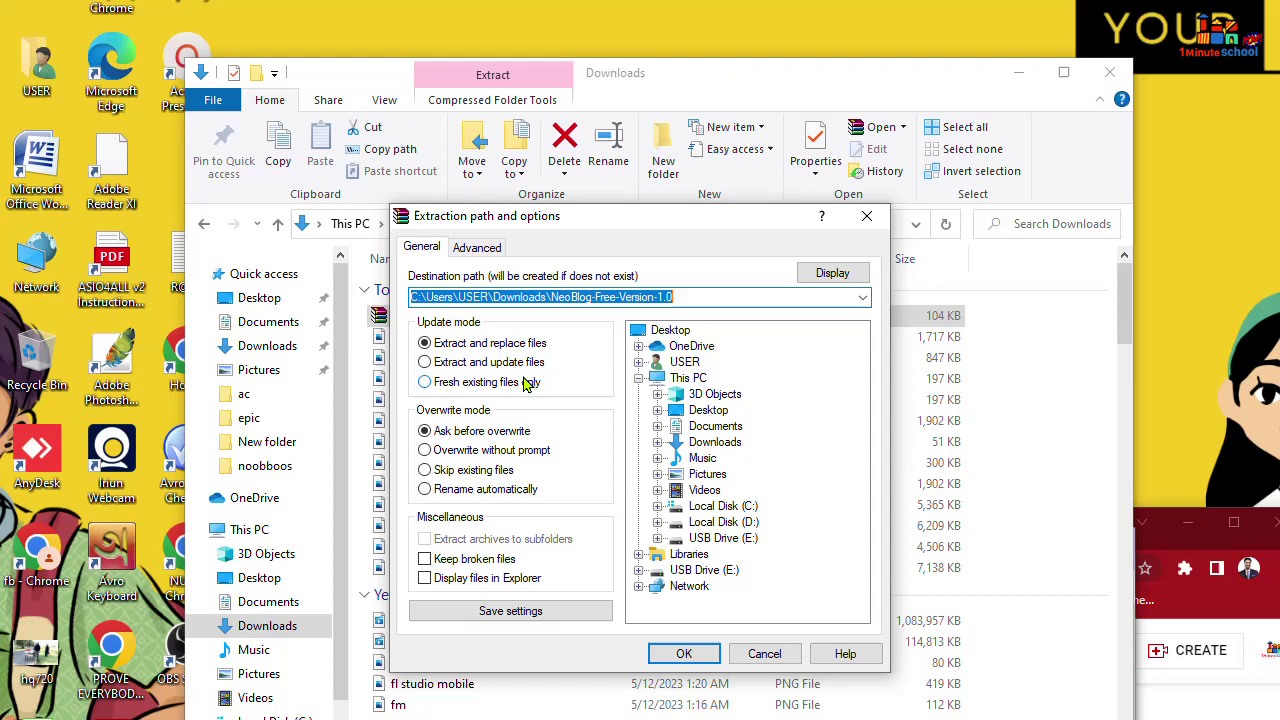
click(682, 652)
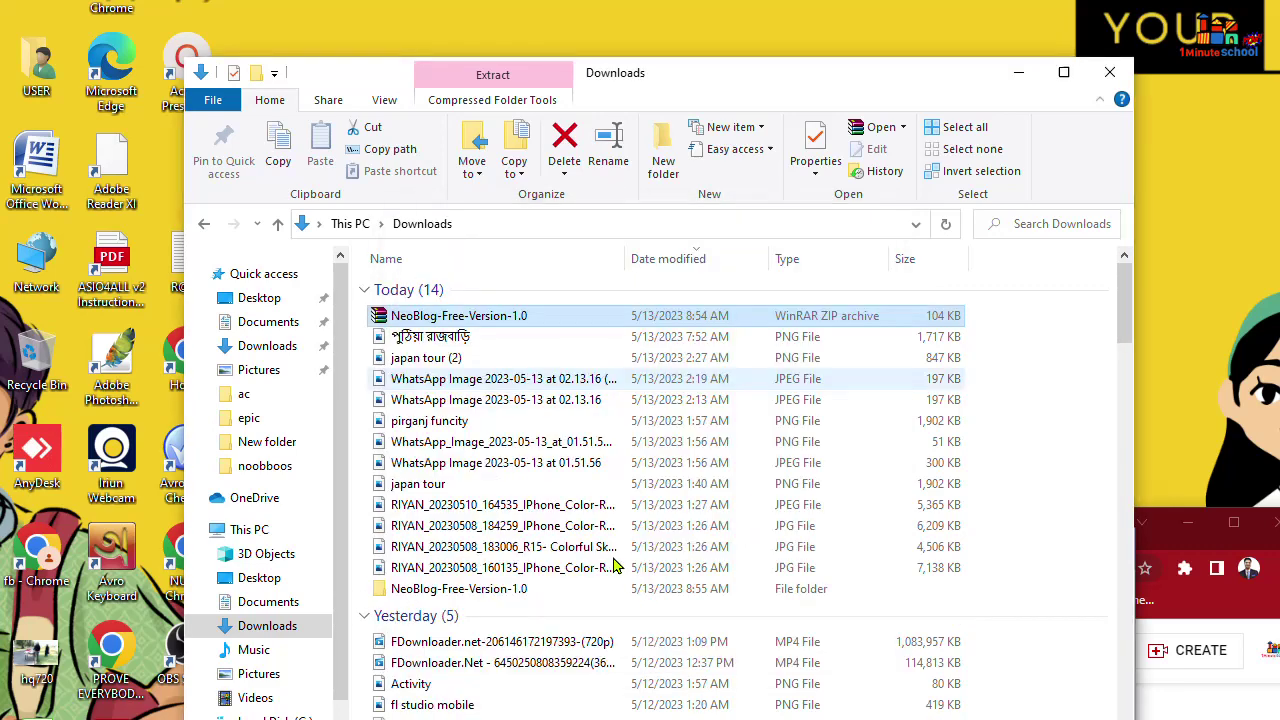
Step: Extract the NeoBlog-Free-Version-1.0 archive a second time and accept replacing the existing Contact Us.url file
scroll(512, 363, down, 1)
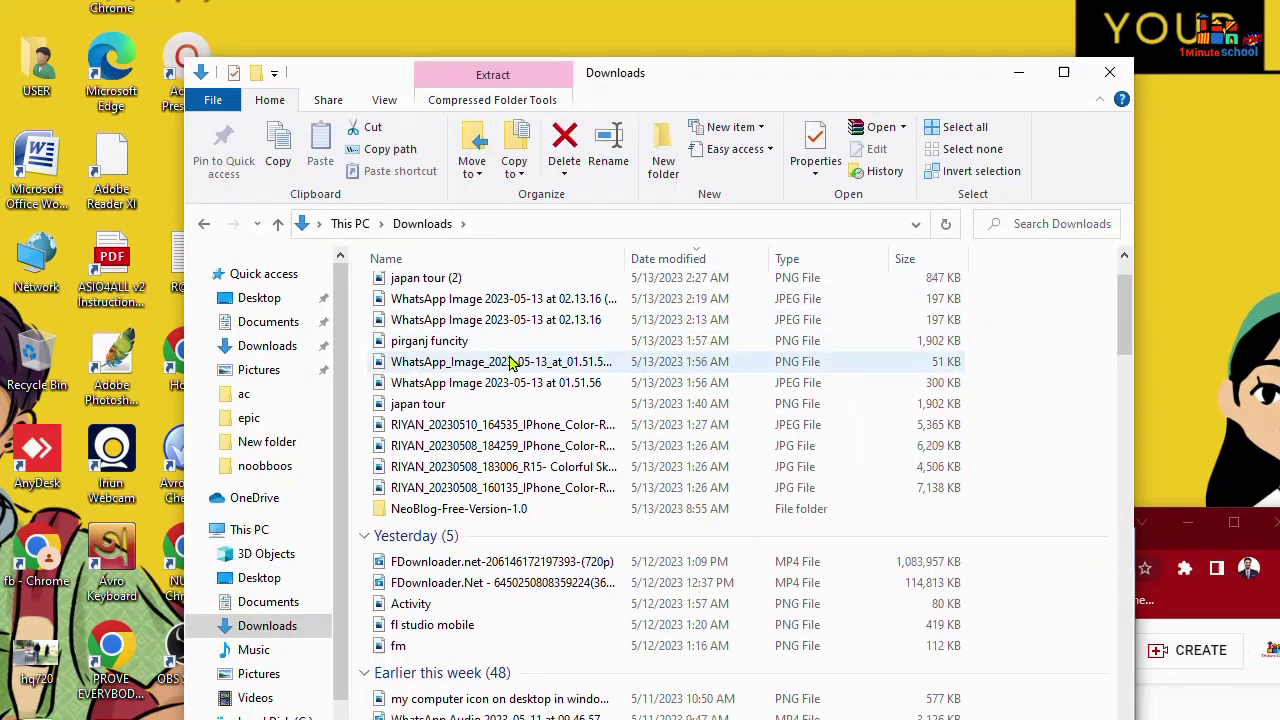
scroll(509, 357, up, 1)
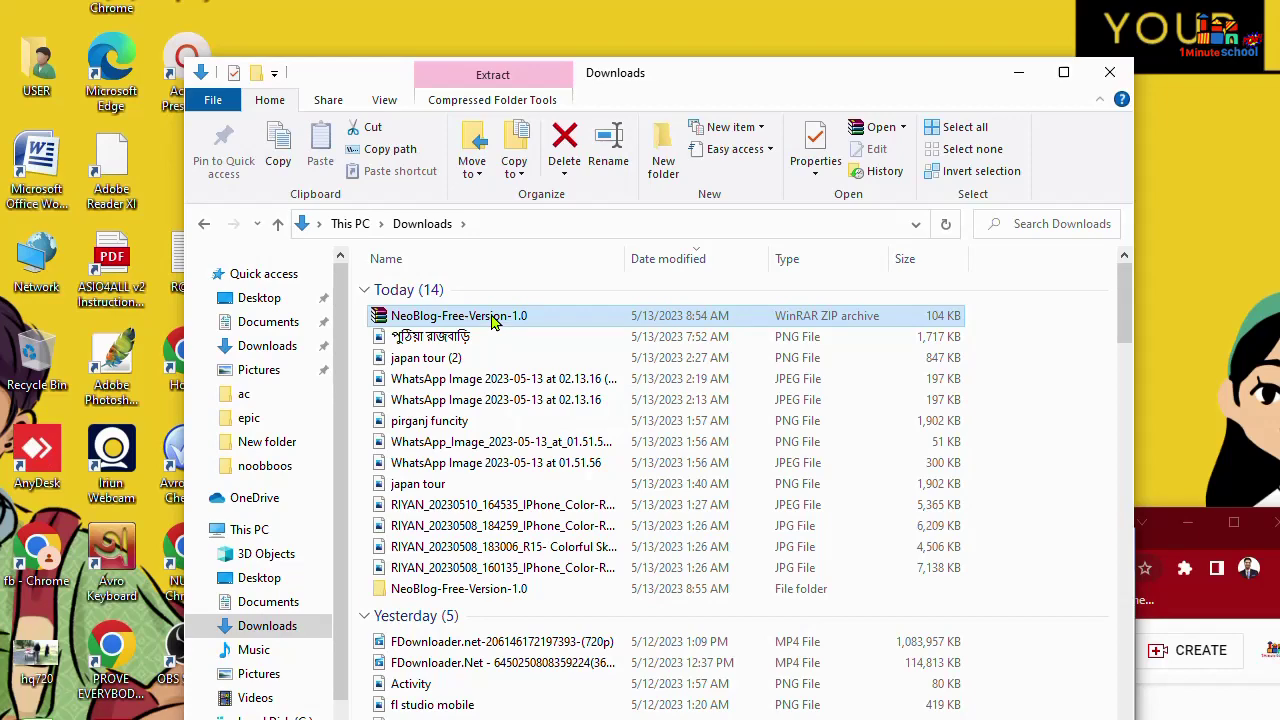
right_click(493, 320)
click(570, 340)
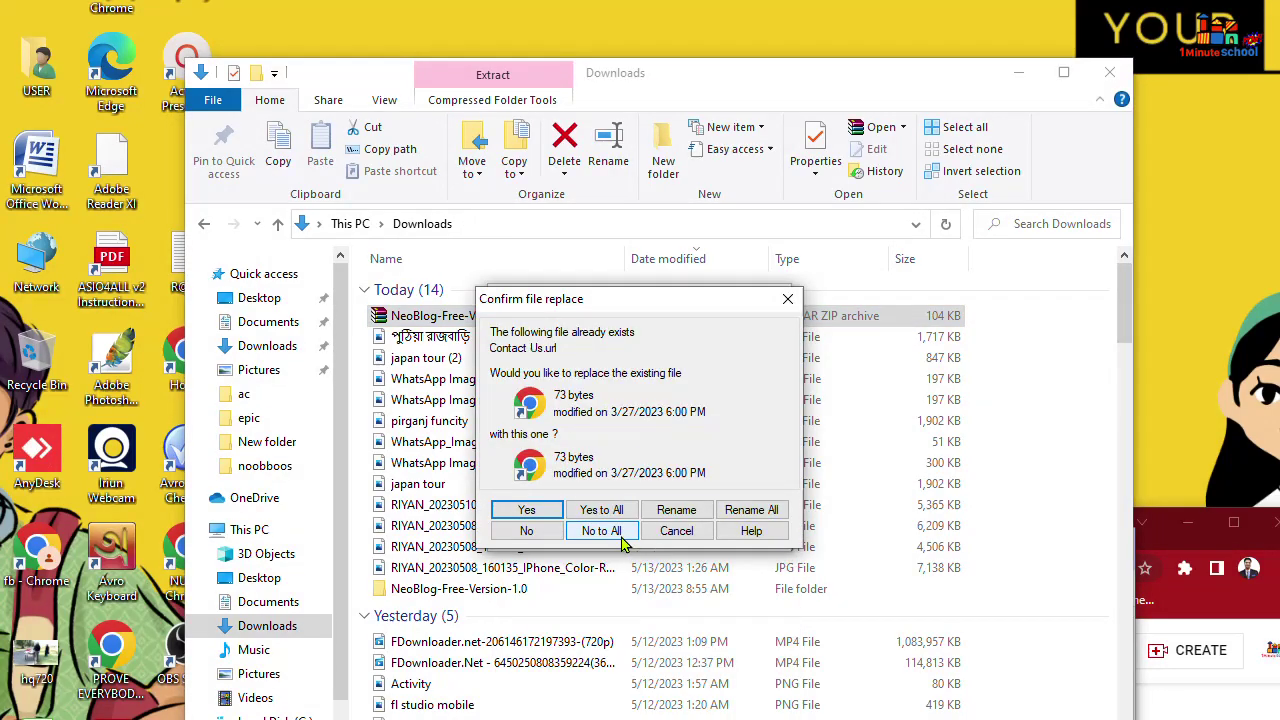
click(546, 511)
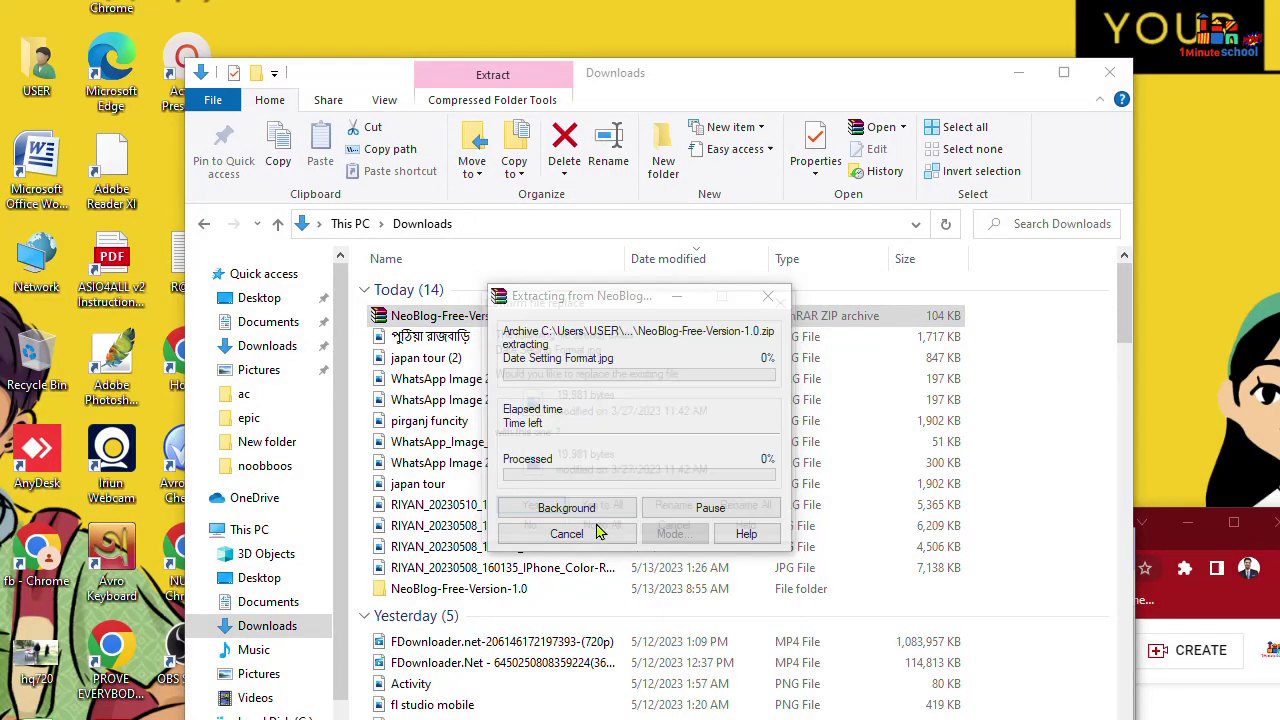
Step: Open the NeoBlog-Free-Version-1.0 archive in WinRAR, select the template's XML file and move the window aside
scroll(470, 338, down, 1)
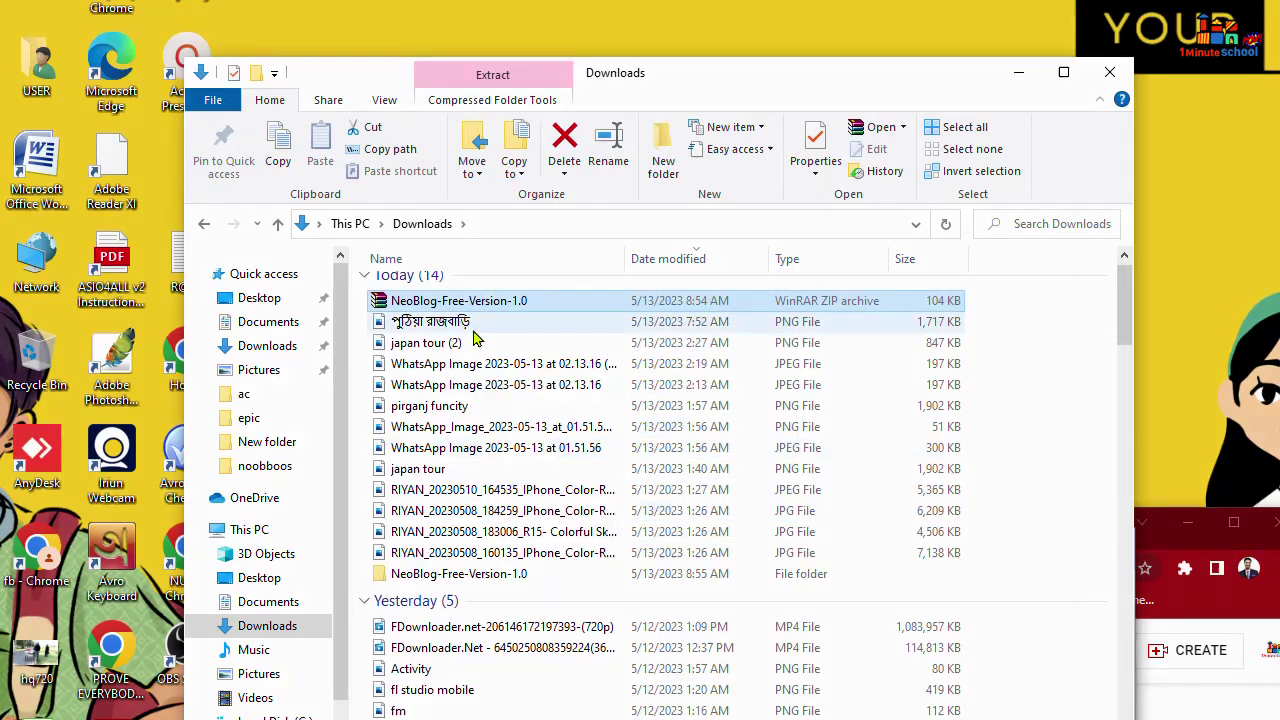
scroll(477, 340, down, 2)
scroll(485, 334, up, 2)
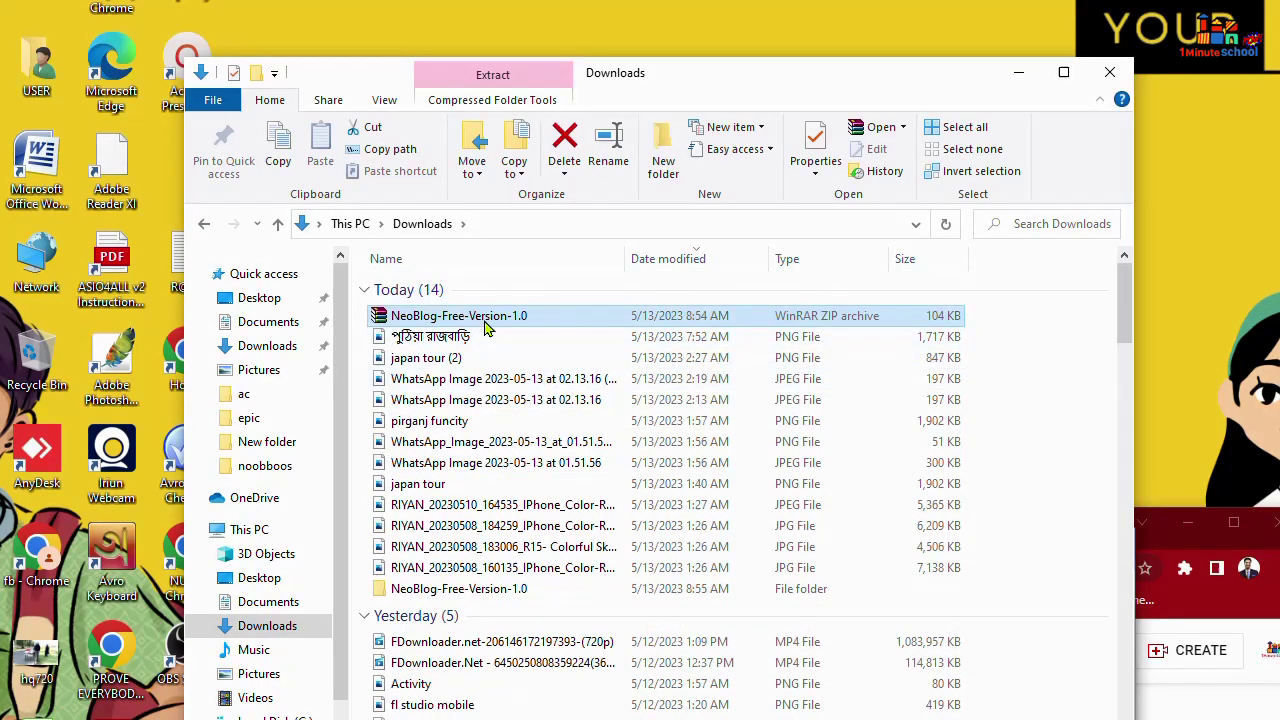
double_click(484, 318)
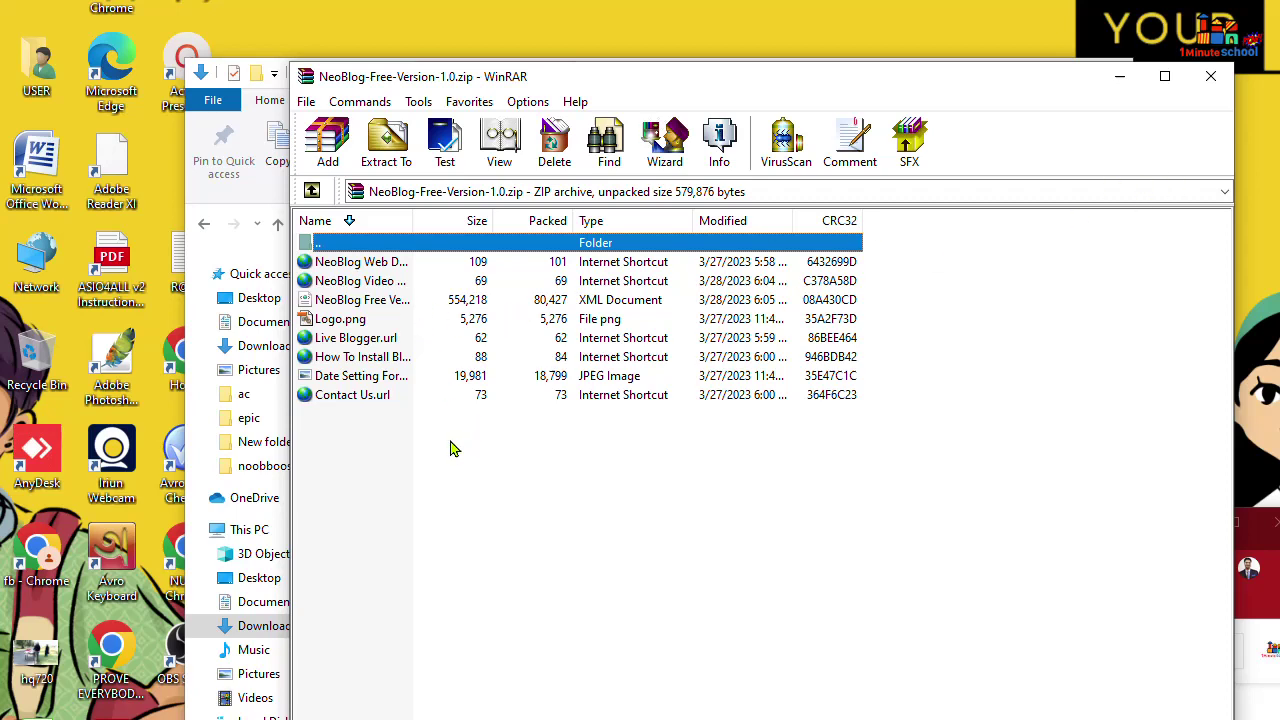
click(358, 302)
right_click(367, 302)
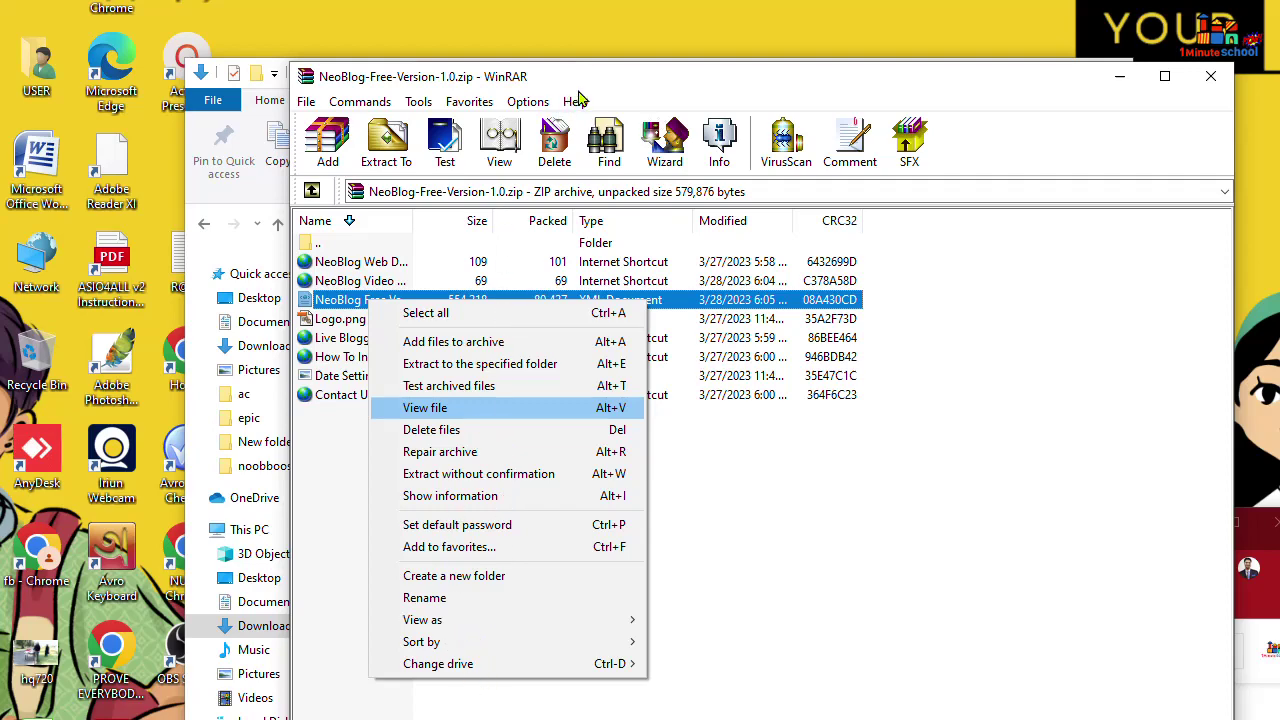
drag(577, 100, 925, 140)
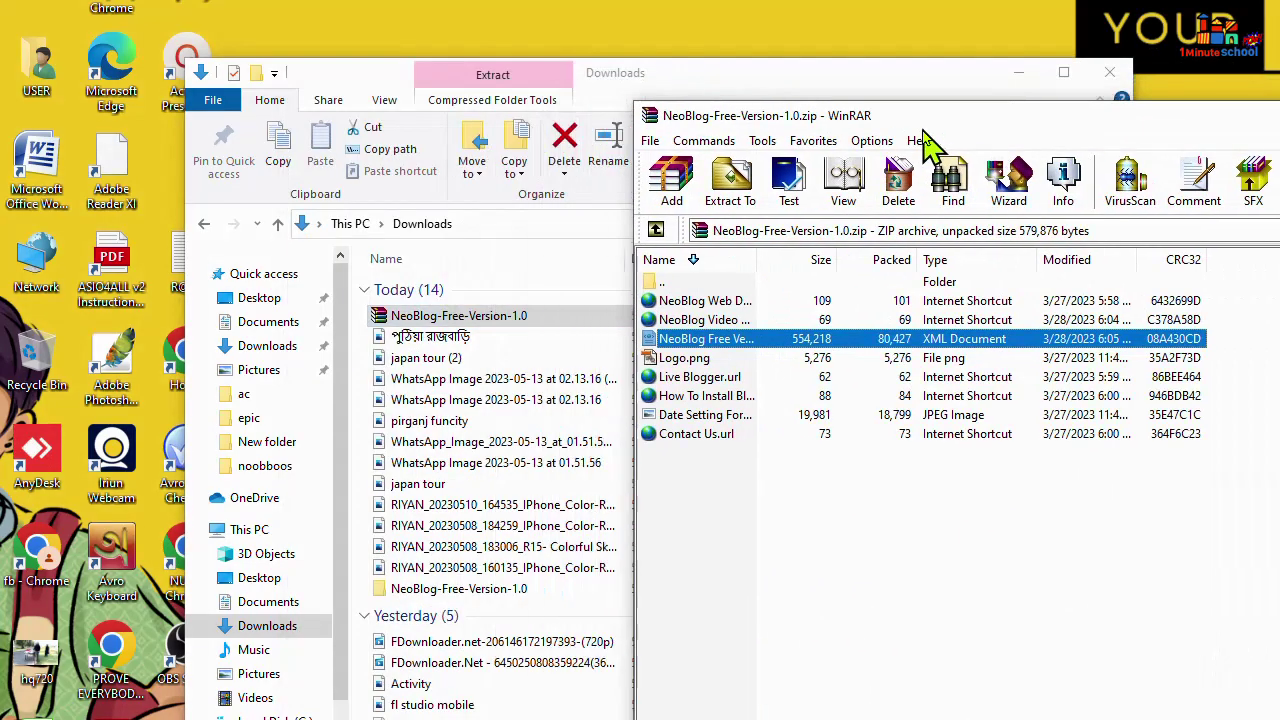
Step: Sort the Downloads folder by date modified in ascending order
click(420, 358)
scroll(443, 370, down, 15)
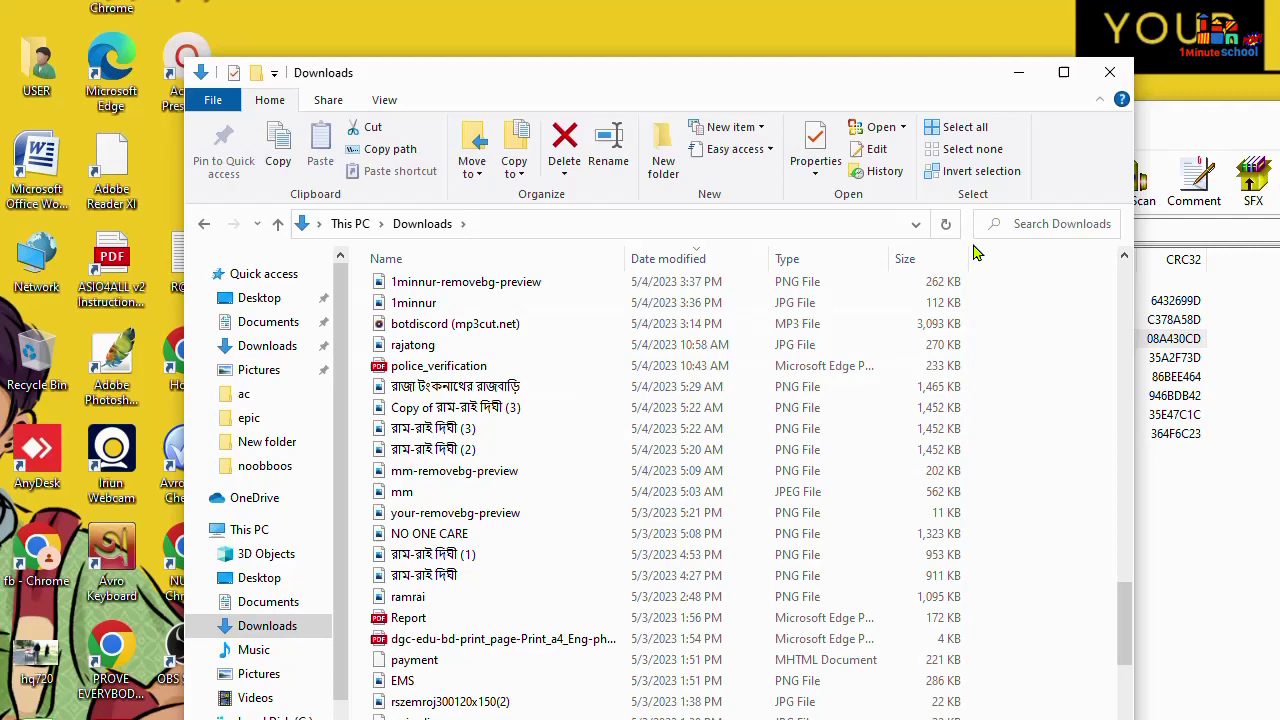
click(660, 224)
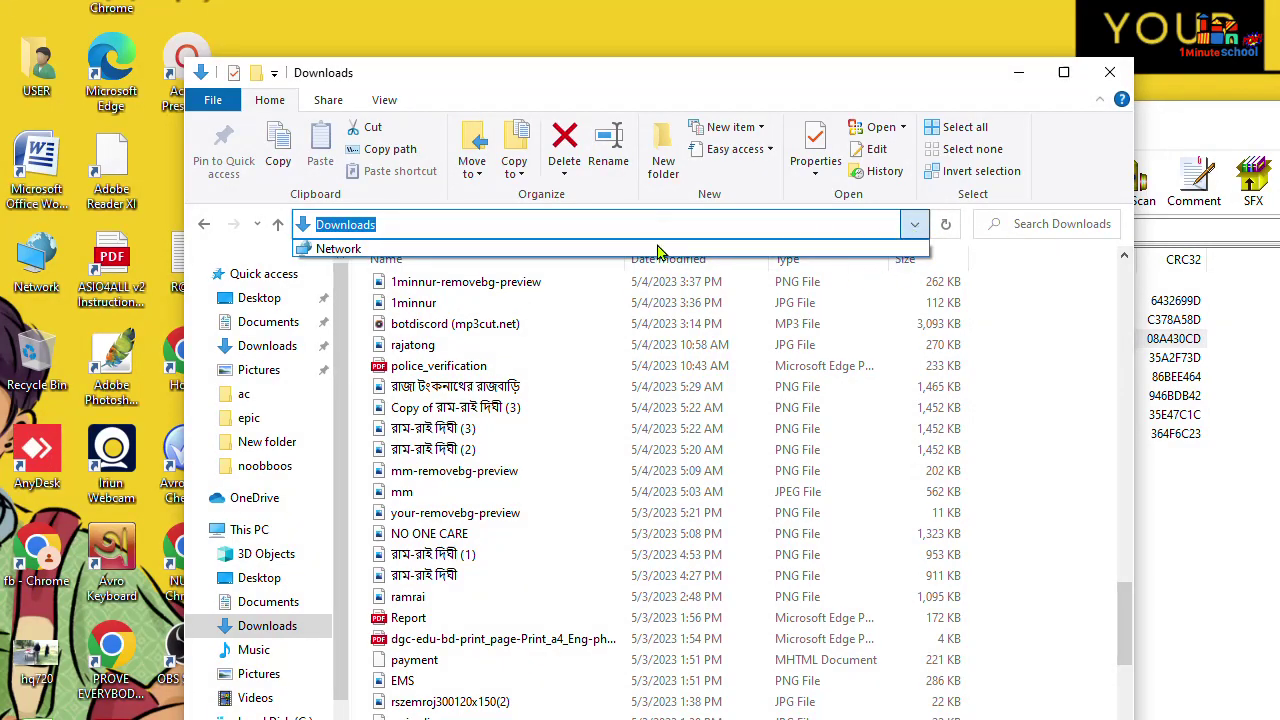
right_click(362, 337)
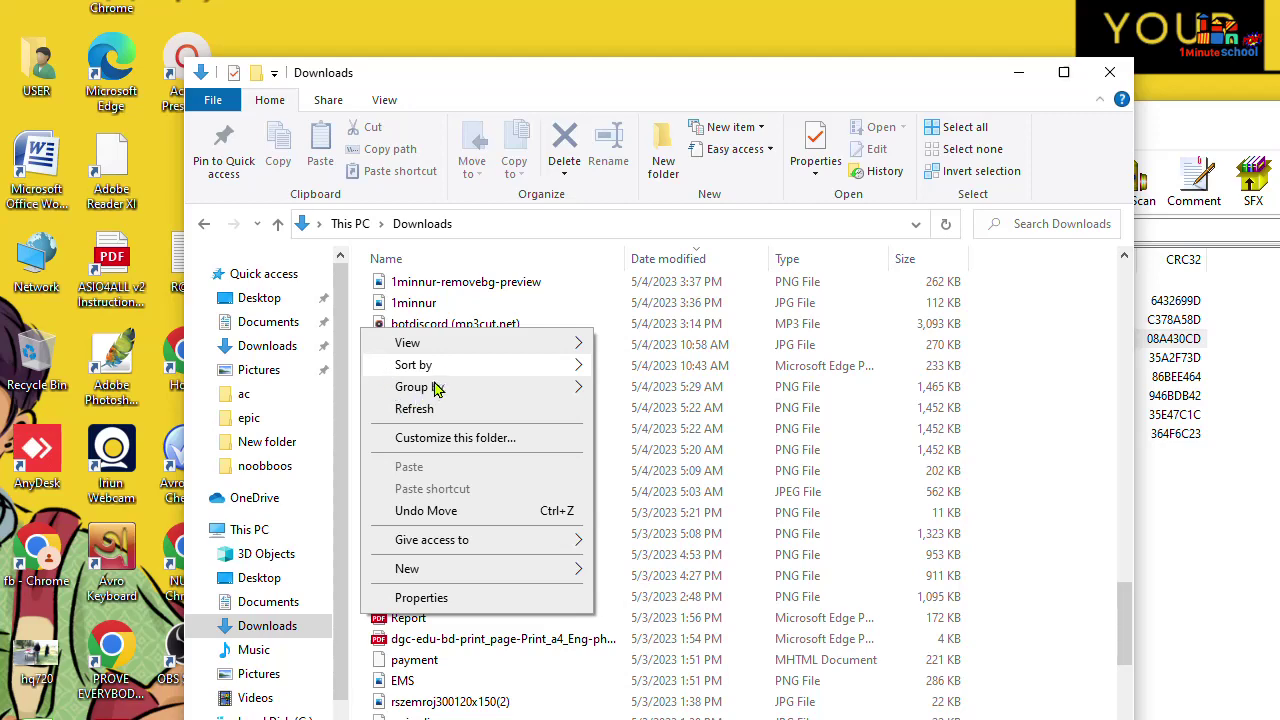
mouse_move(440, 370)
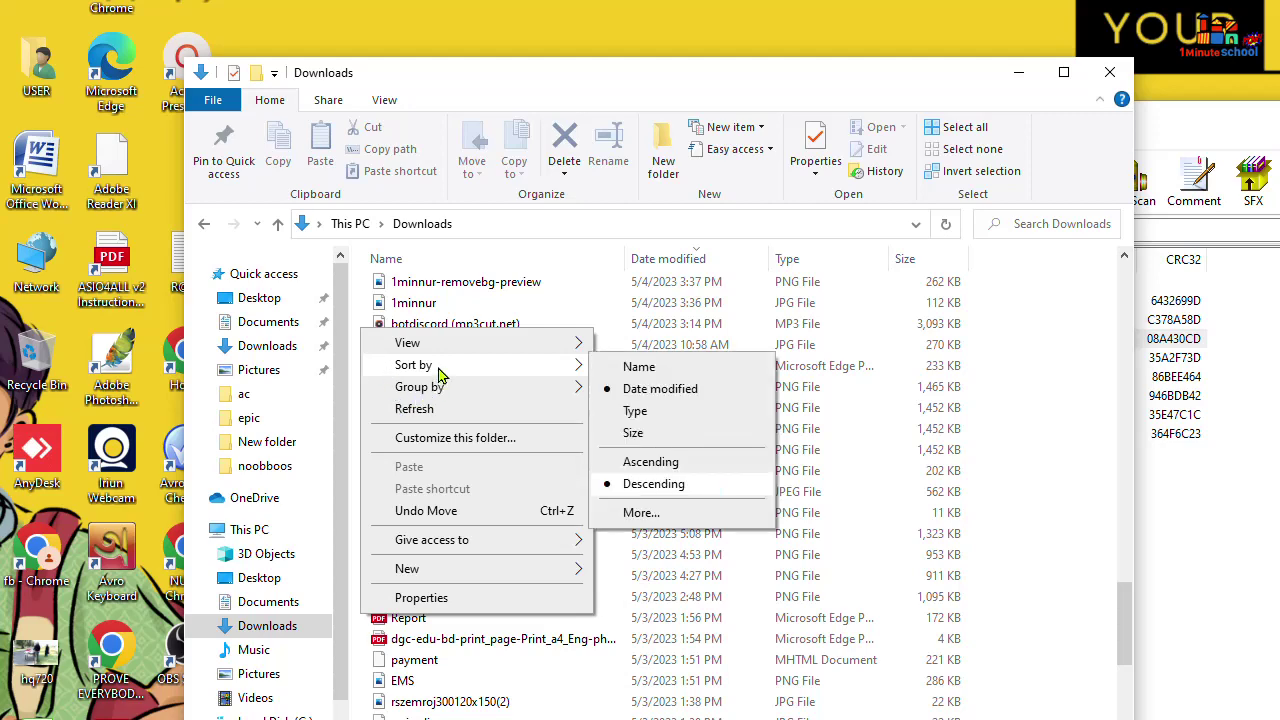
click(665, 462)
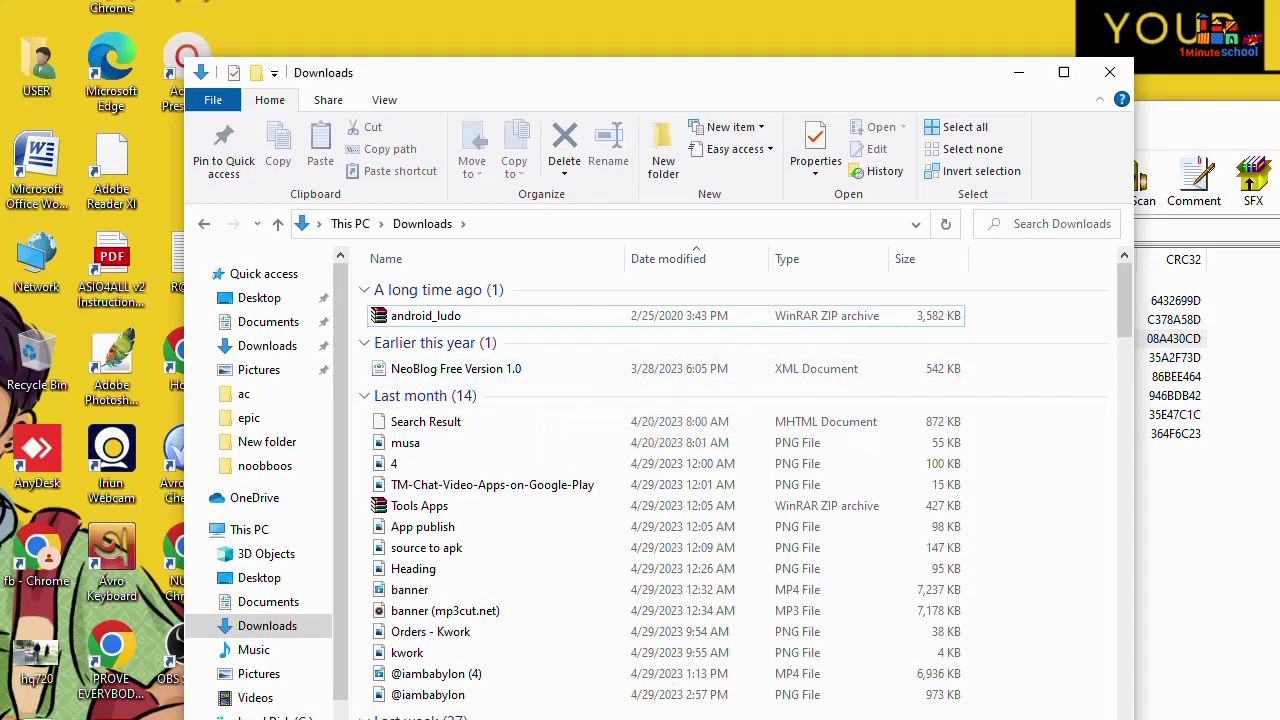
Step: Switch to the maximized Chrome window and open the theme settings of the "demo indian blogger tips" blog
key(alt+Tab)
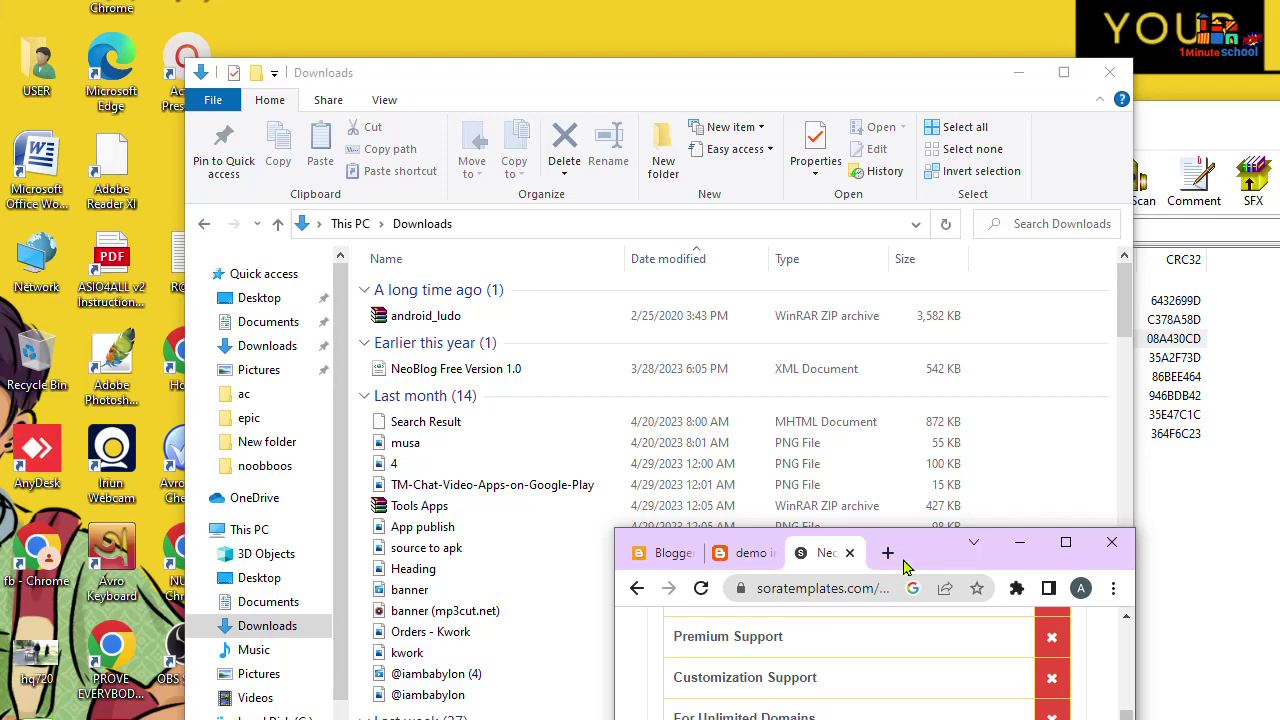
click(1064, 546)
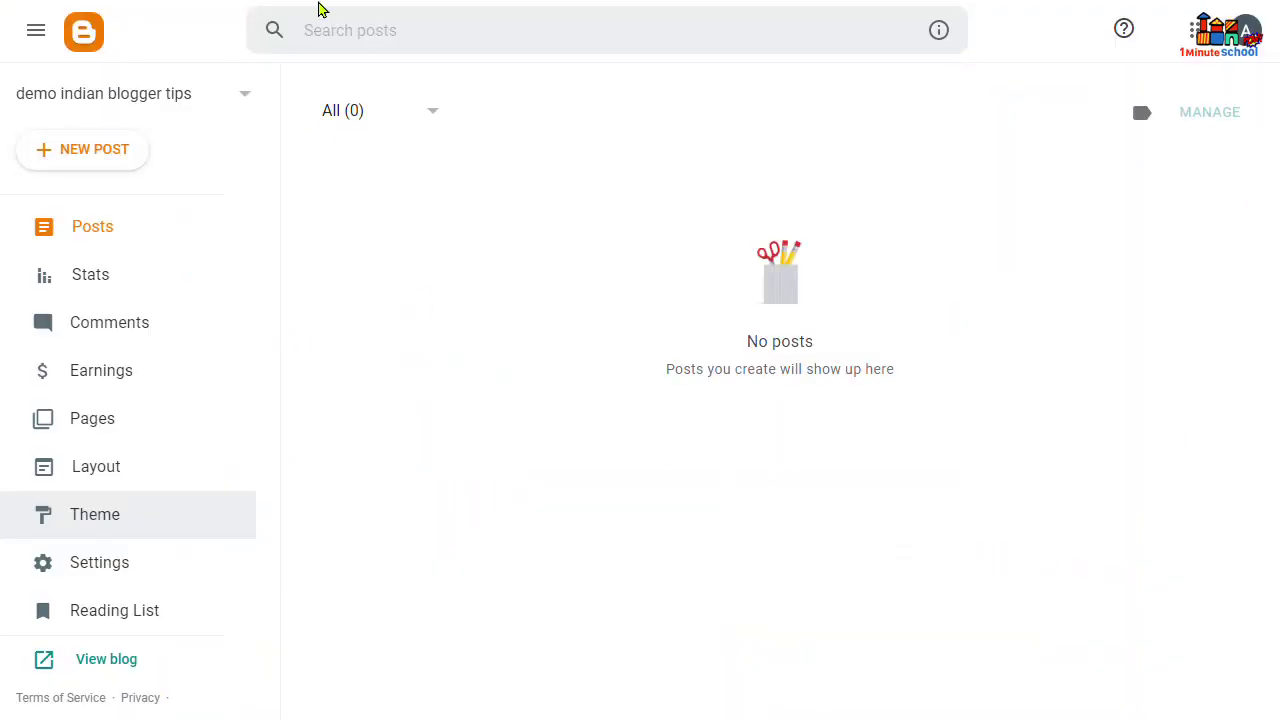
click(139, 520)
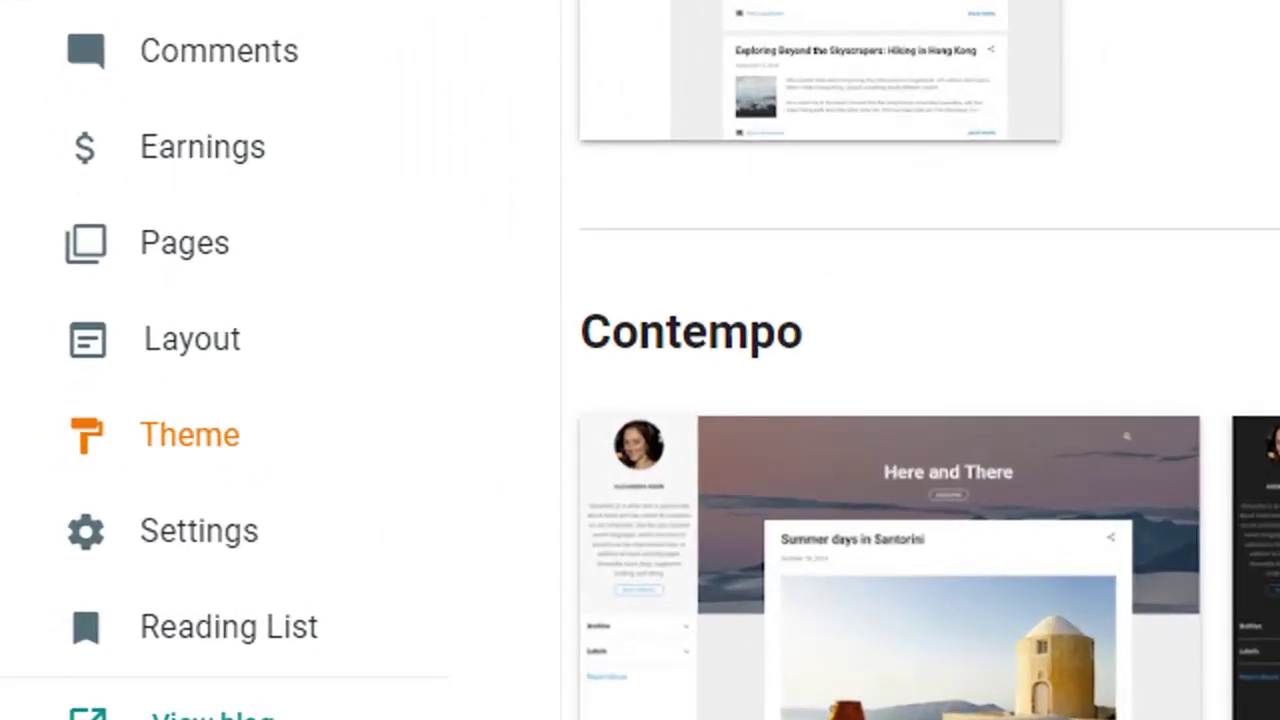
Step: Restore the blog's theme by uploading the NeoBlog Free Version 1.0 XML file from the Downloads folder
click(670, 216)
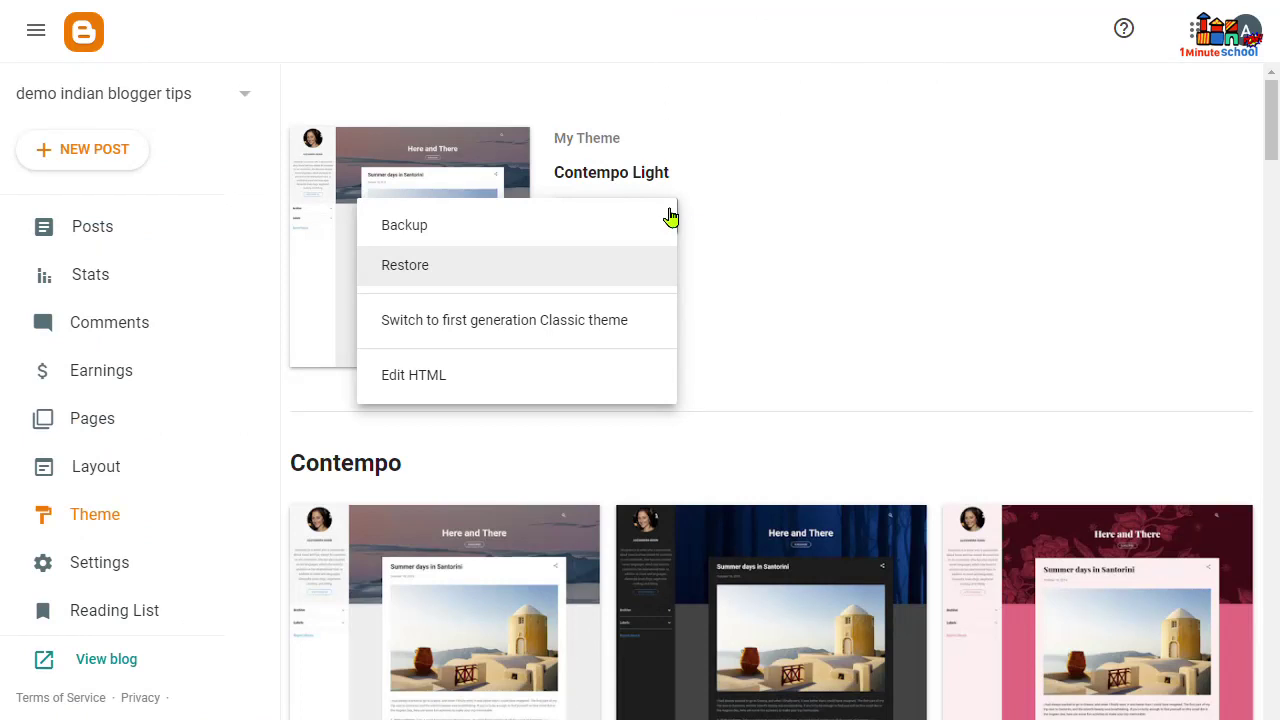
click(446, 280)
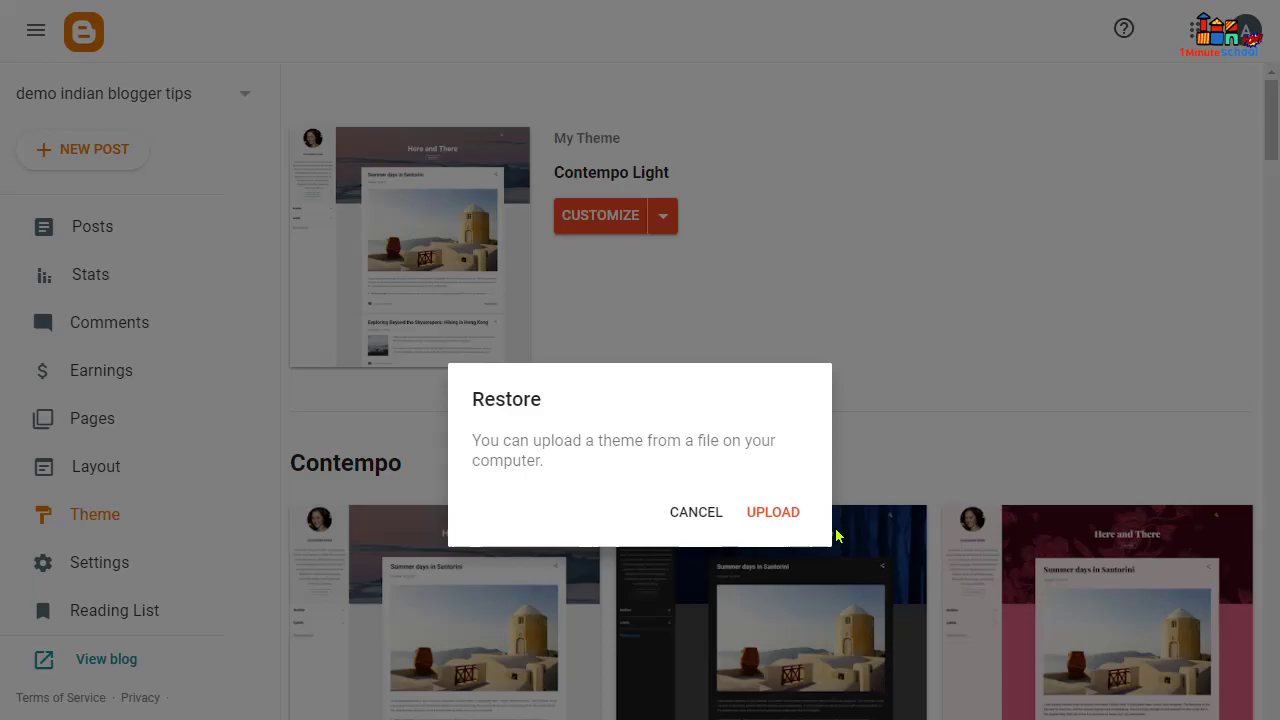
click(772, 513)
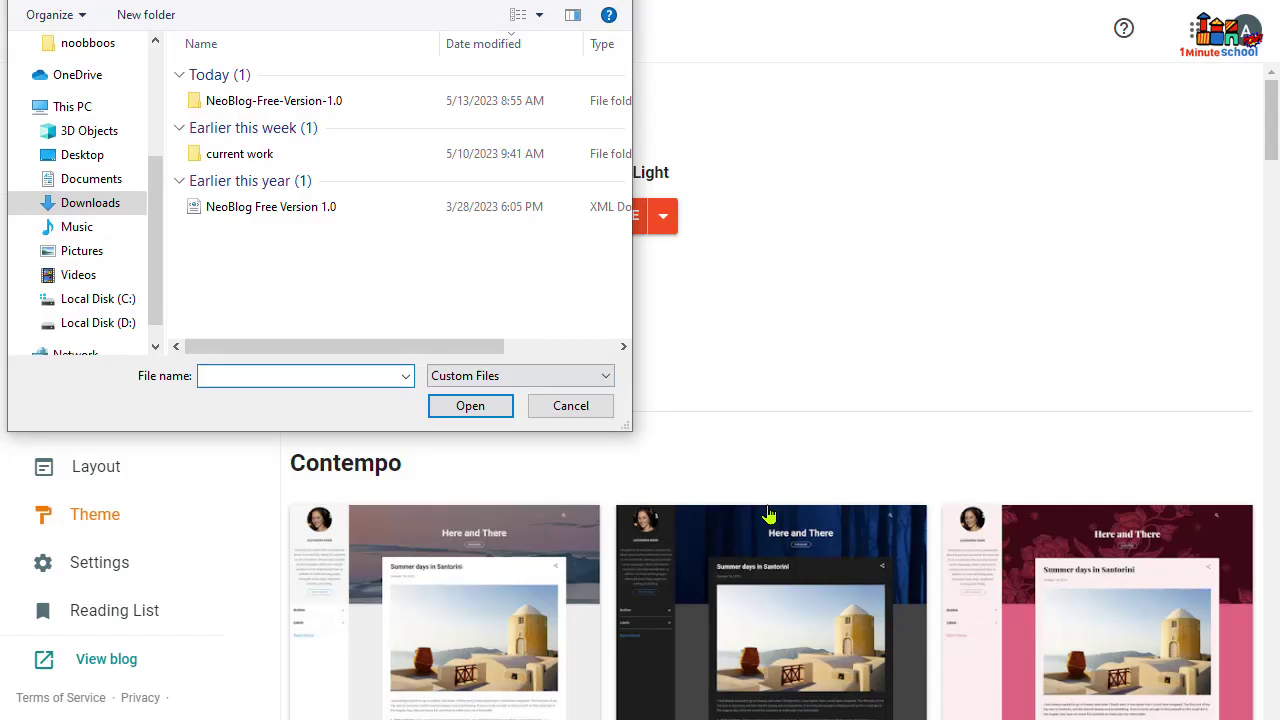
click(253, 209)
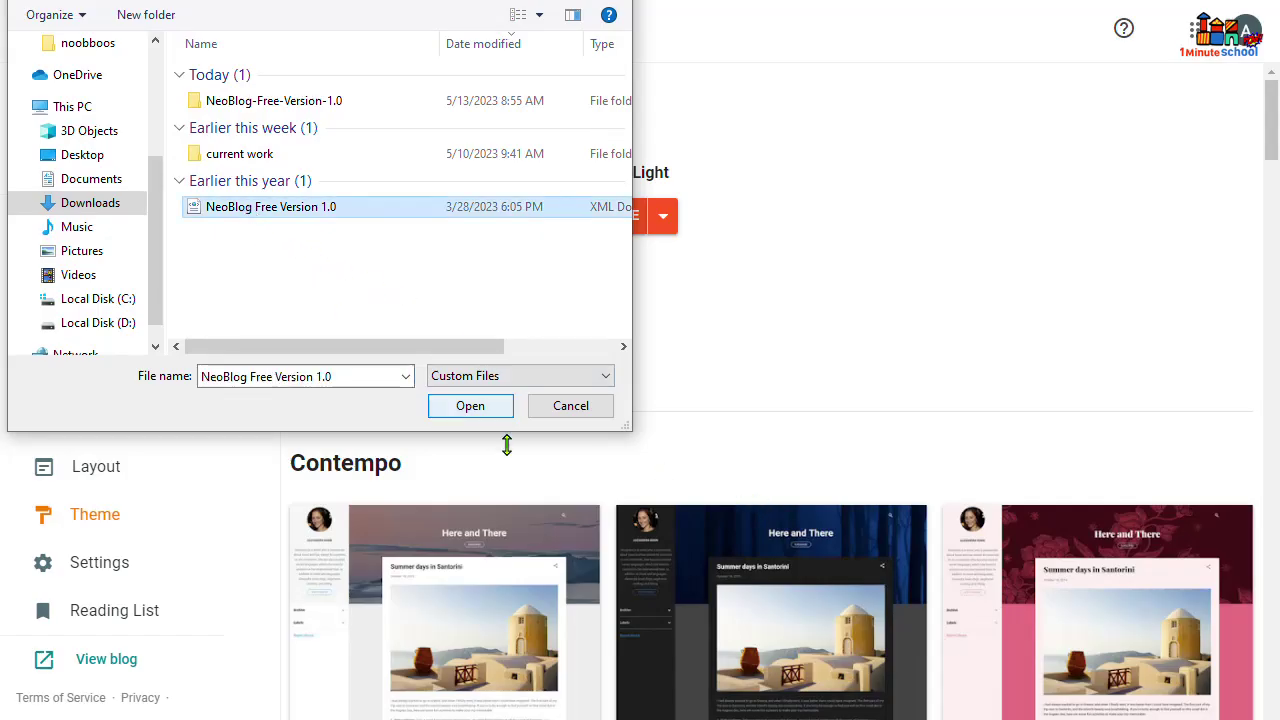
click(471, 407)
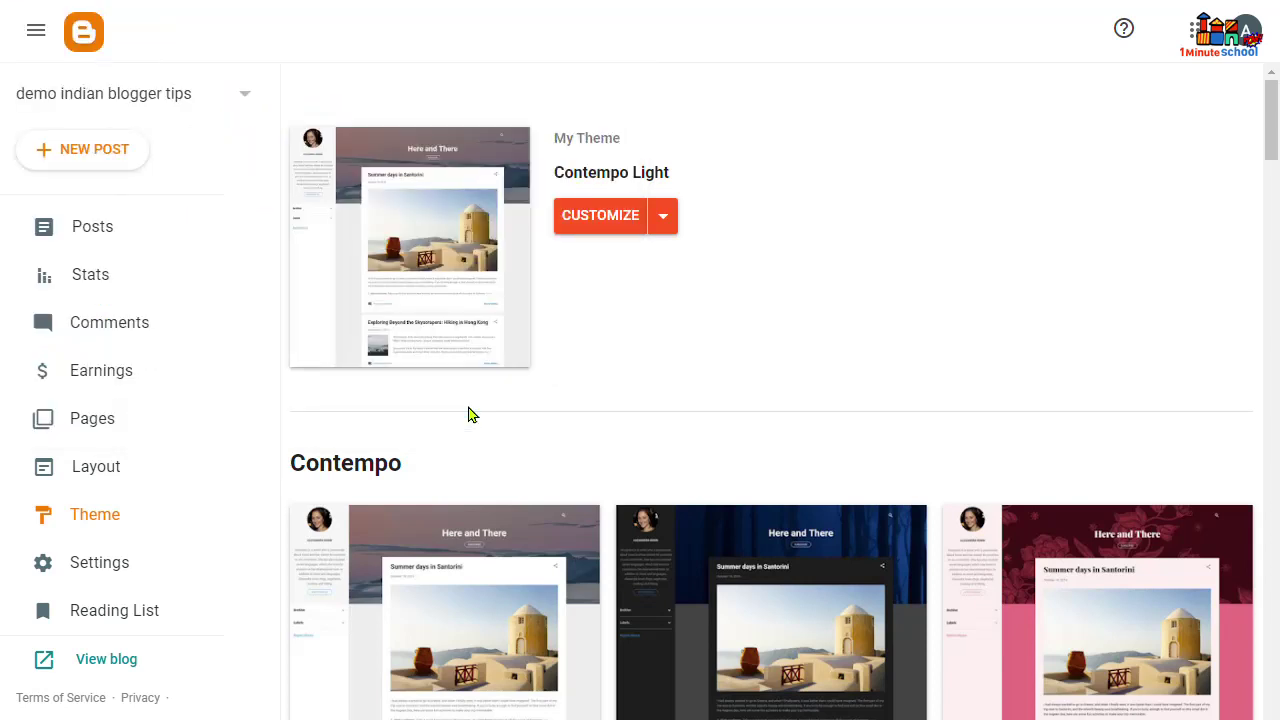
scroll(537, 506, down, 2)
scroll(532, 520, up, 2)
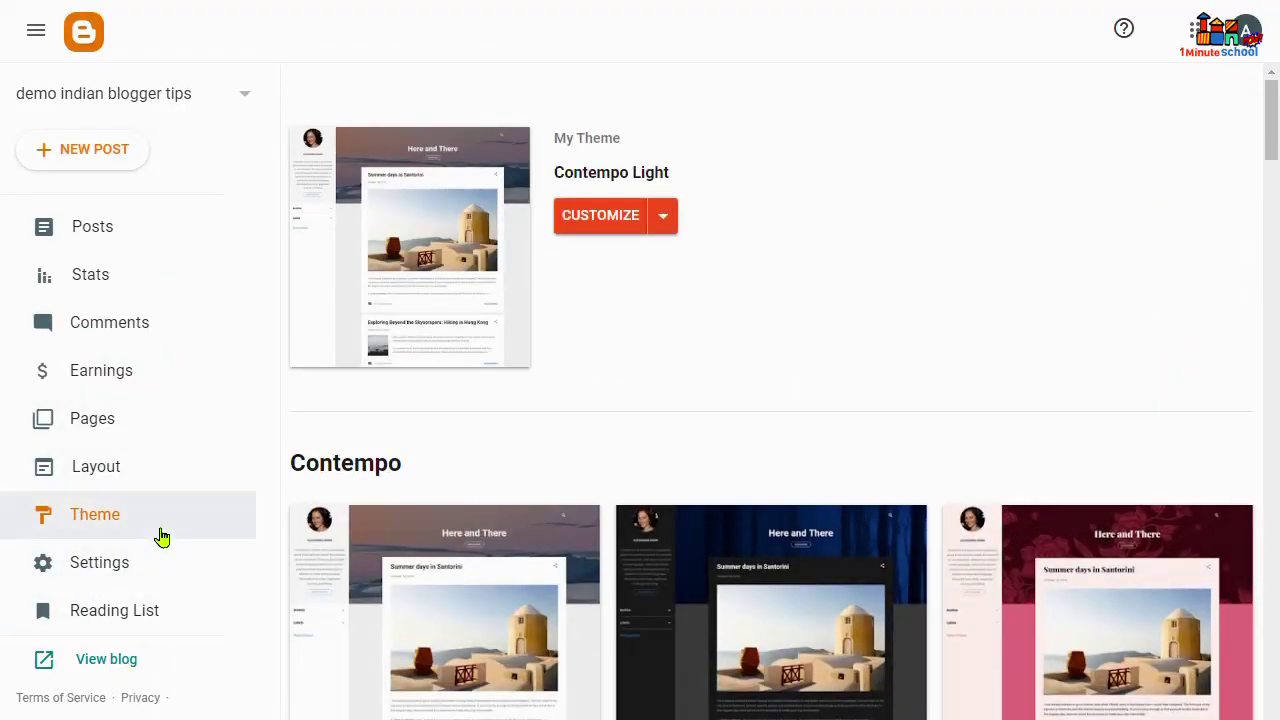
drag(784, 14, 492, 77)
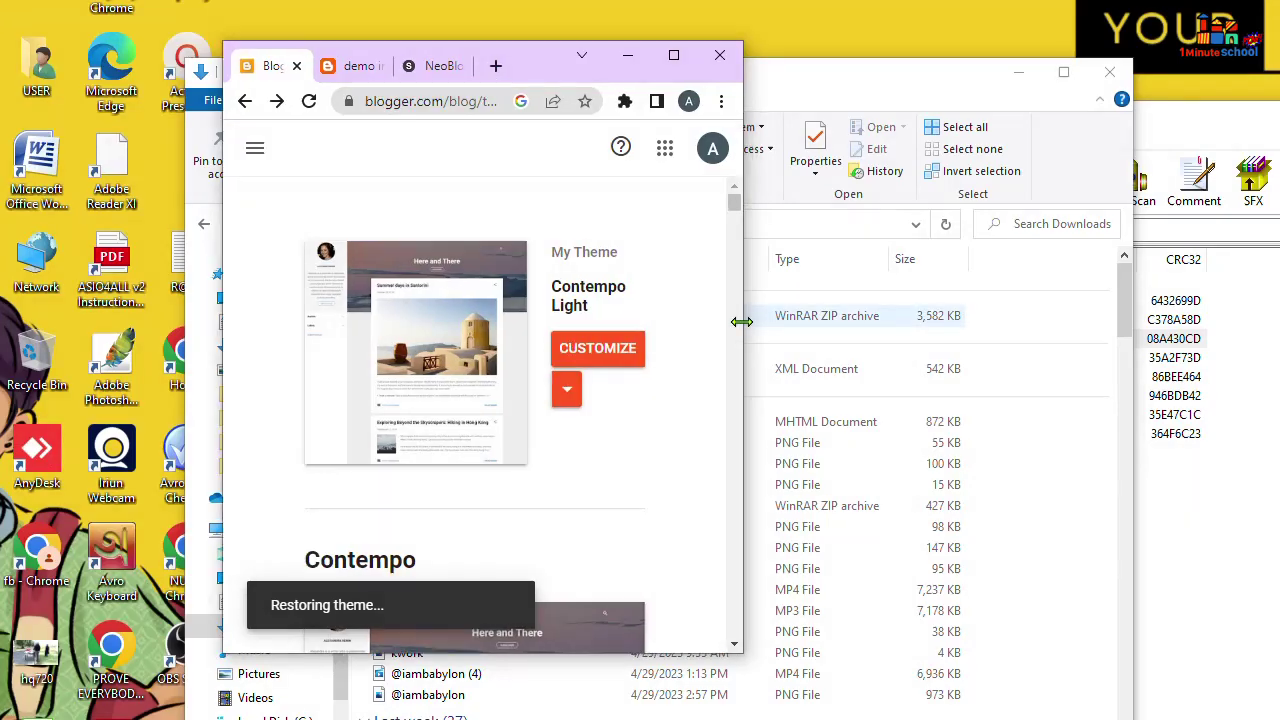
drag(742, 326, 1165, 477)
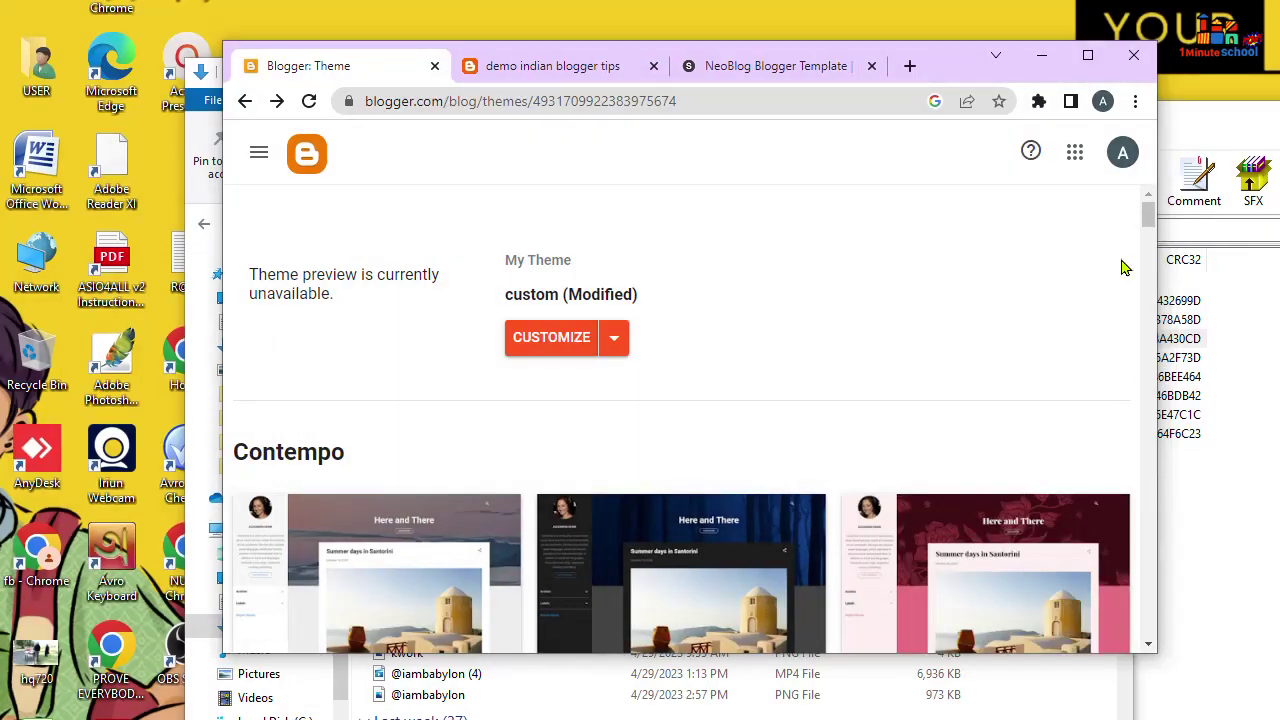
click(1092, 58)
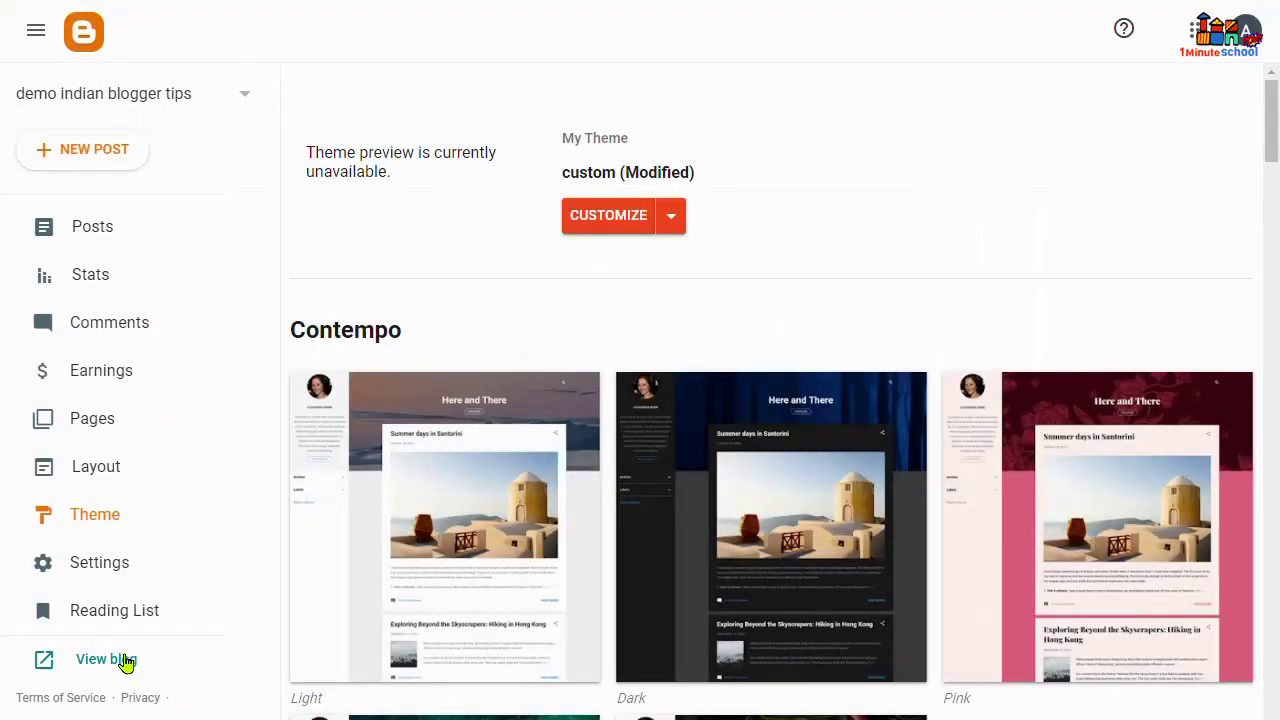